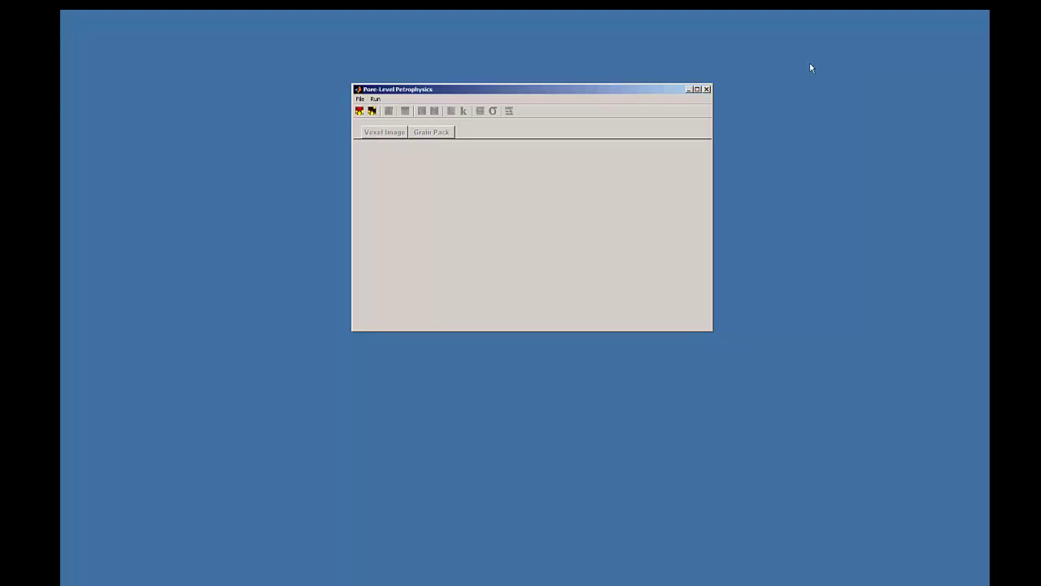
Step: Open the Sequential Deposition setup and add a second sphere geometry to the grain distribution
left_click(373, 112)
left_click_drag(388, 188, 477, 59)
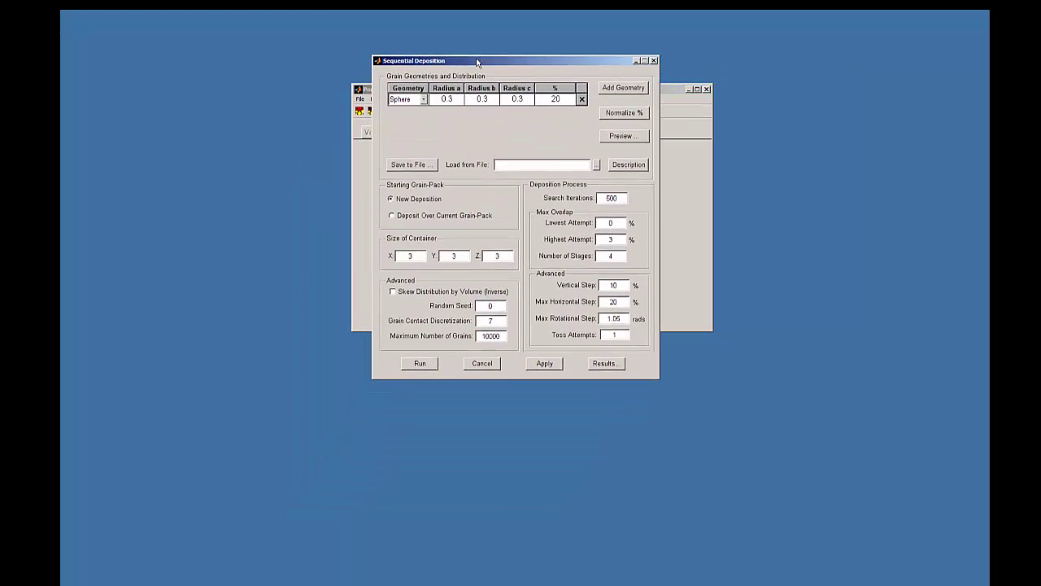
left_click(422, 100)
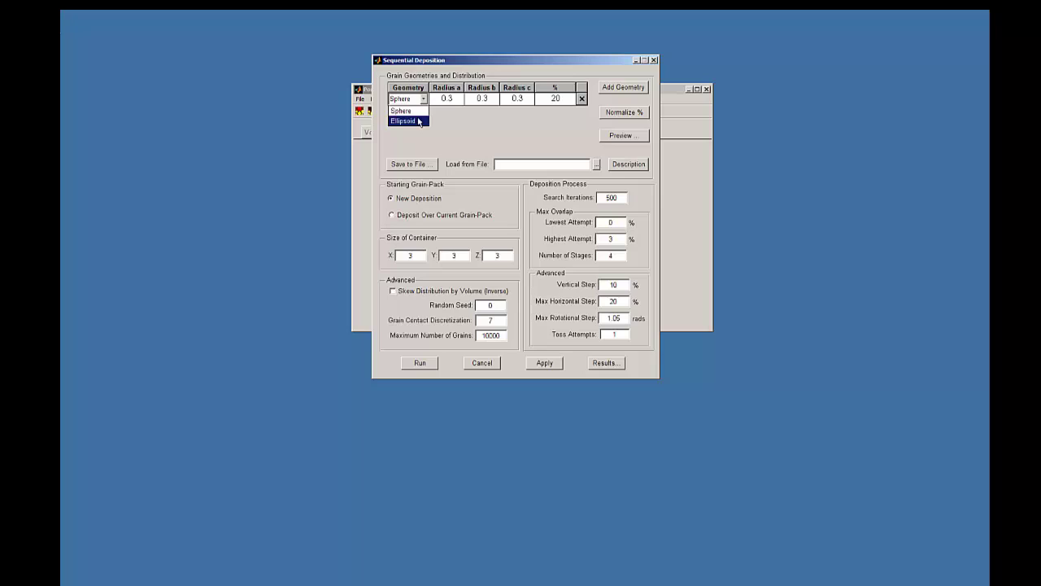
left_click(438, 120)
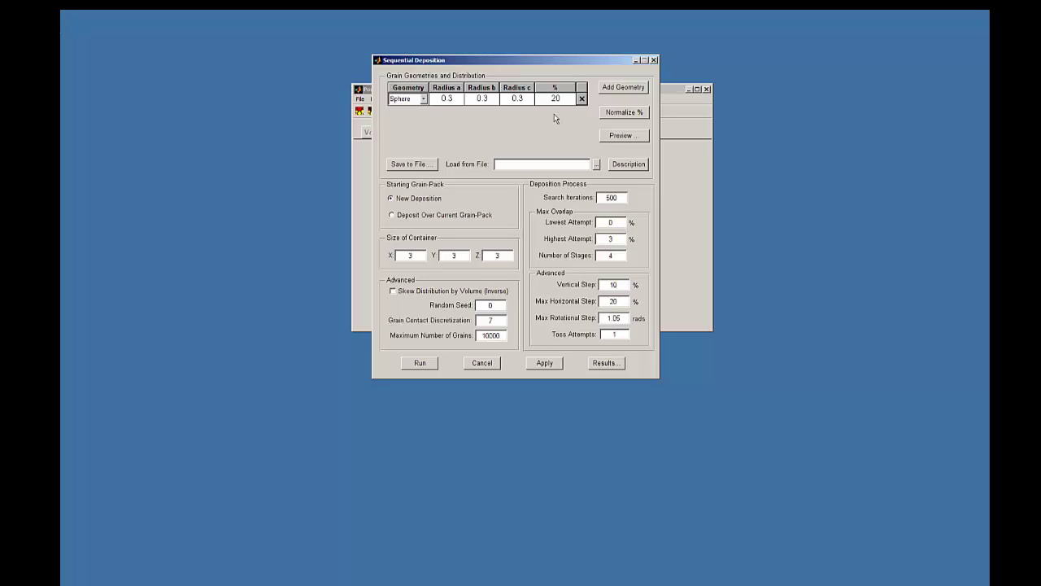
left_click(621, 90)
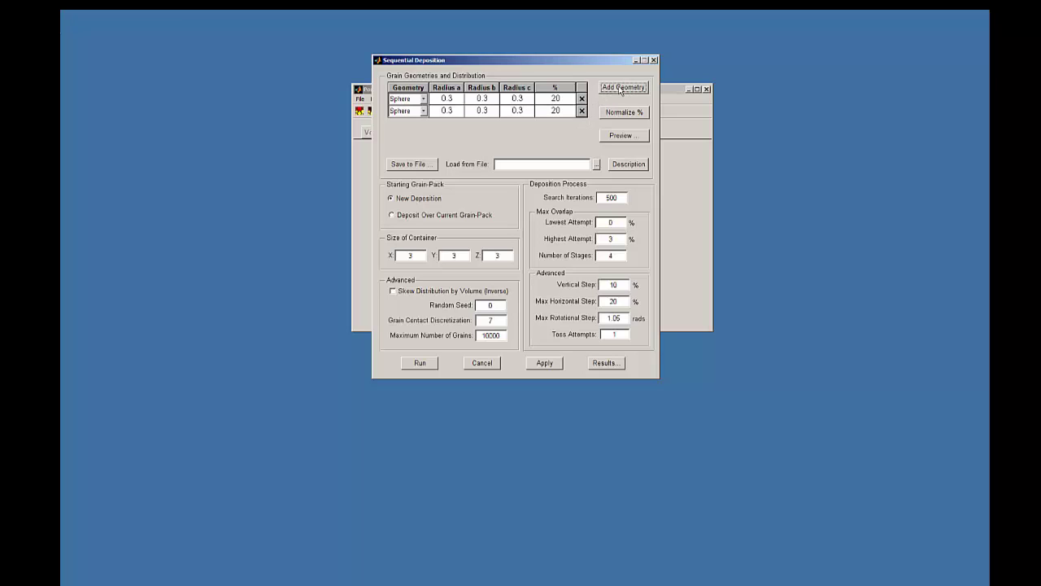
Step: Set the radius to 0.04 for the first sphere geometry and 0.05 for the second
left_click(451, 99)
left_click(451, 99)
double_click(451, 98)
type("04")
left_click(457, 110)
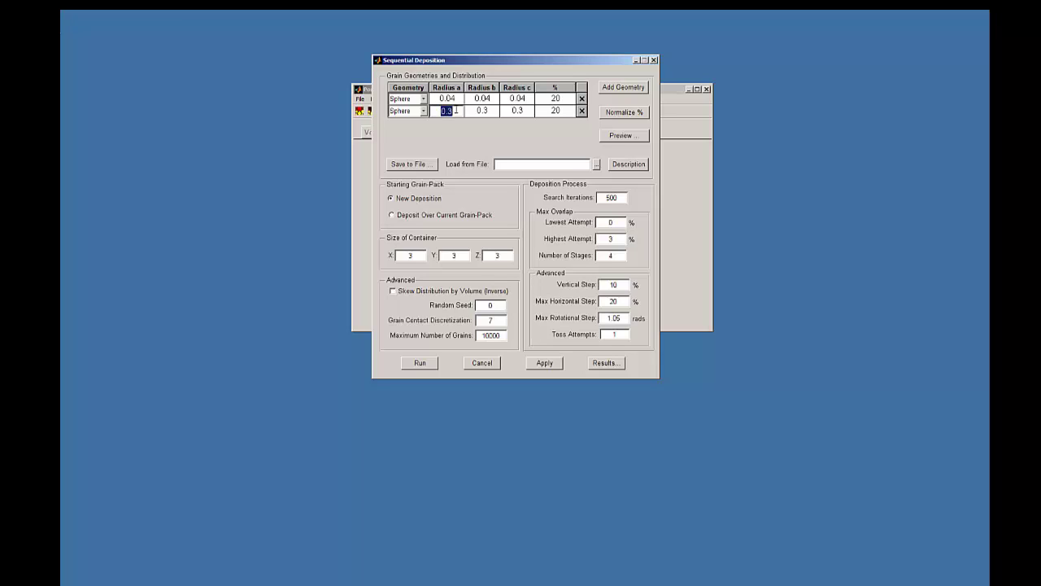
type("0.05")
left_click(482, 127)
Step: Normalize the geometry percentages, and set the shares to 60 % for the 0.04 spheres and 40 % for the 0.05 spheres
left_click(618, 115)
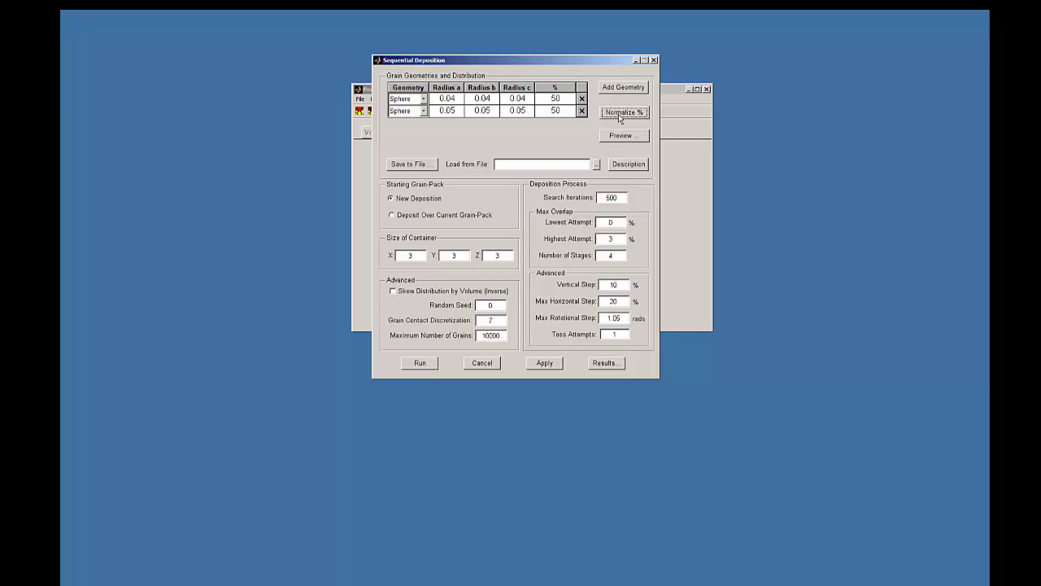
double_click(565, 98)
type("60")
double_click(566, 110)
type("40")
key("Return")
Step: Set the container size to 0.5 in X, Y and Z
double_click(413, 255)
type("0.5")
left_click_drag(415, 255, 394, 258)
double_click(456, 255)
type("0.5")
double_click(497, 255)
type("0.5")
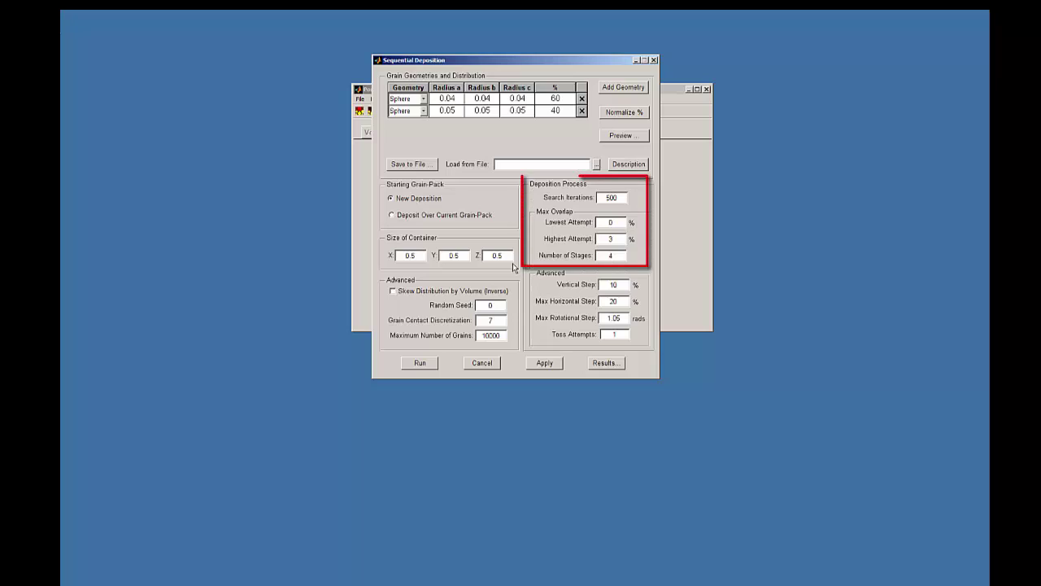
Step: Run the deposition with 200 search iterations and a max overlap from 1 % lowest attempt to 6 % highest attempt
double_click(610, 197)
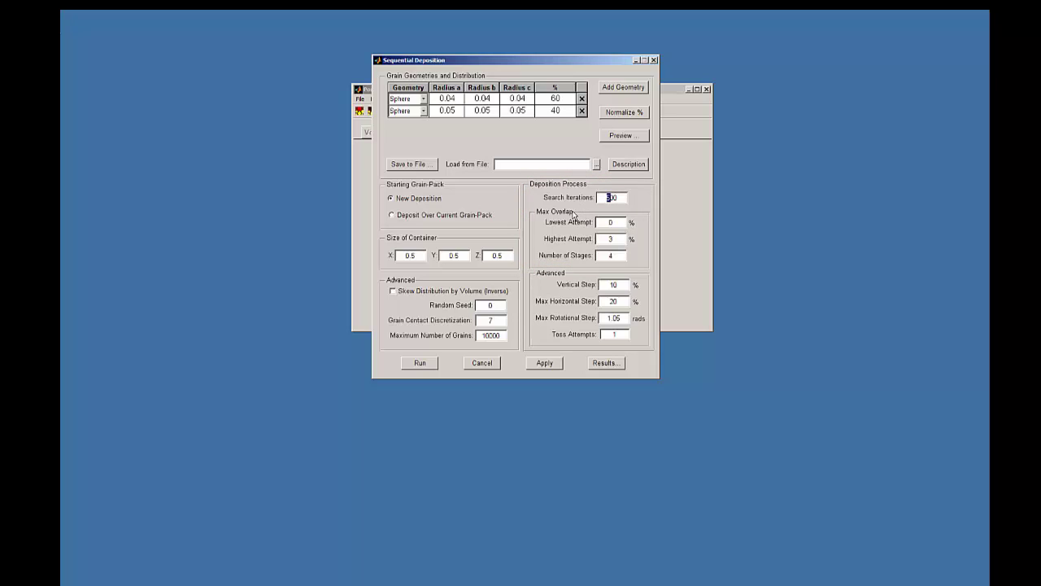
type("2")
double_click(615, 222)
type("1")
double_click(616, 238)
type("6")
left_click(424, 363)
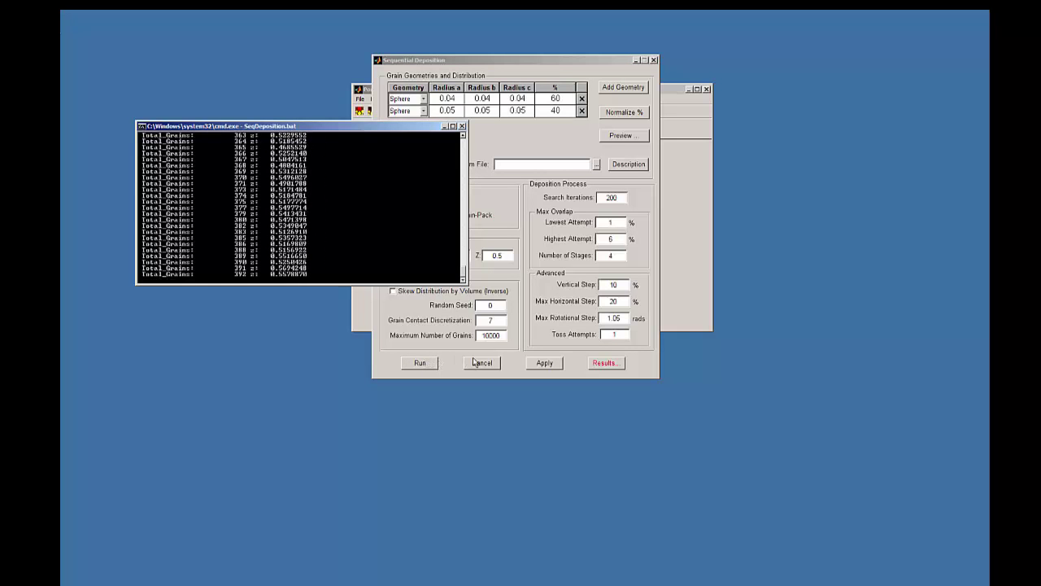
Step: Select the 6 % max overlap pack from the deposition results for further processing and close Sequential Deposition
left_click(609, 364)
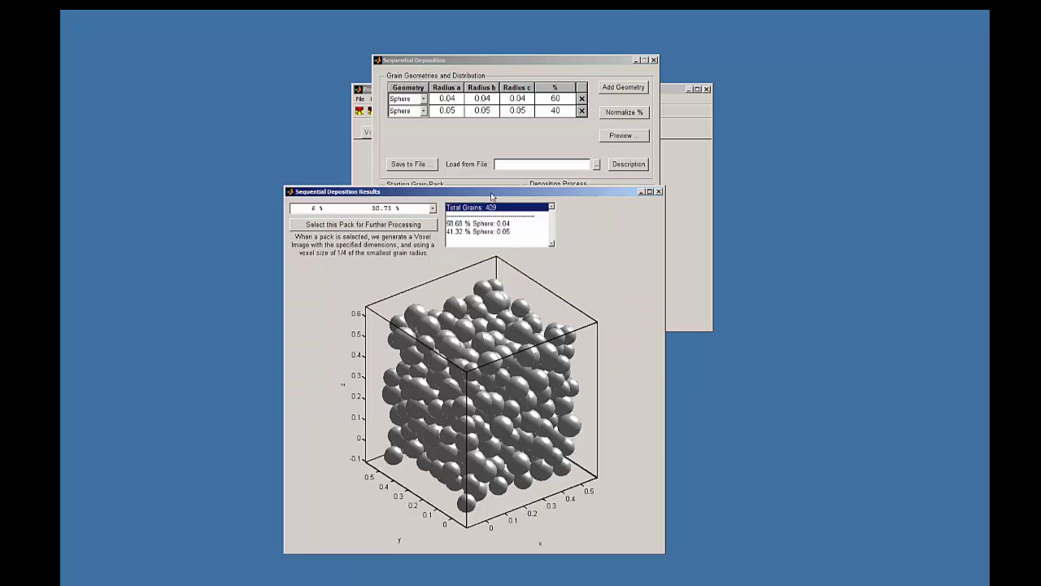
left_click_drag(492, 195, 515, 78)
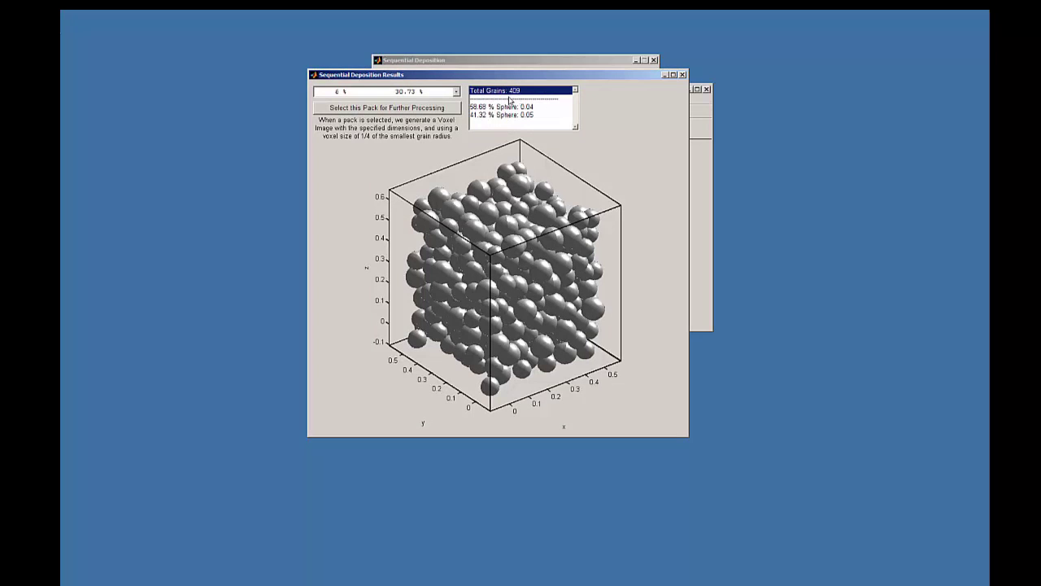
left_click(457, 93)
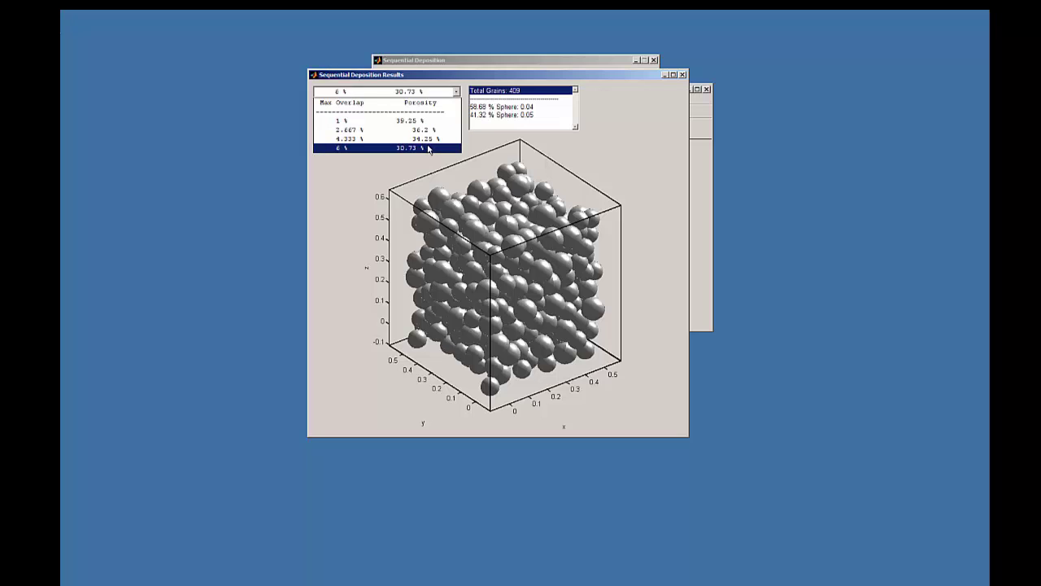
left_click(407, 160)
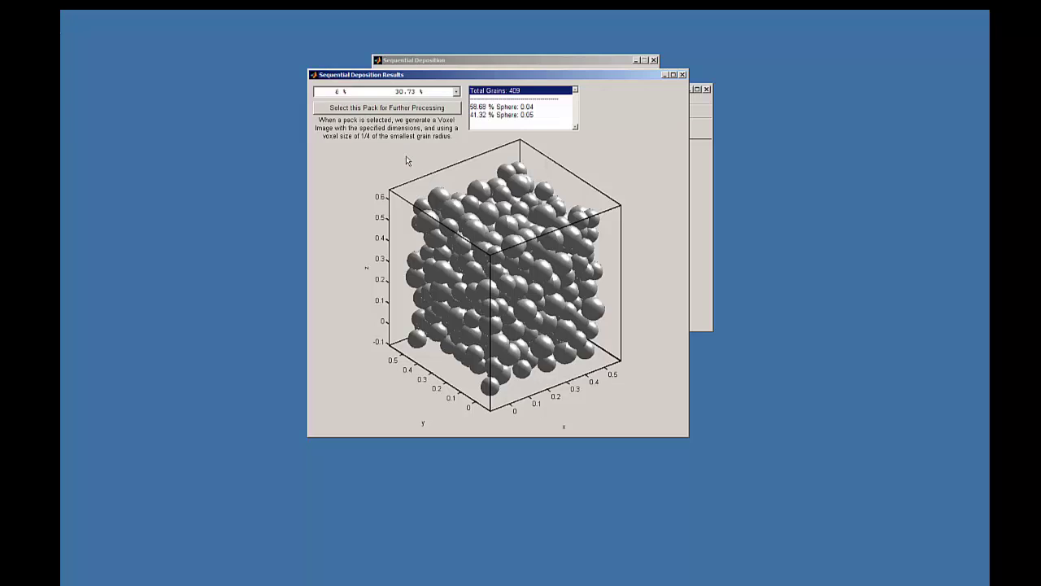
left_click(398, 112)
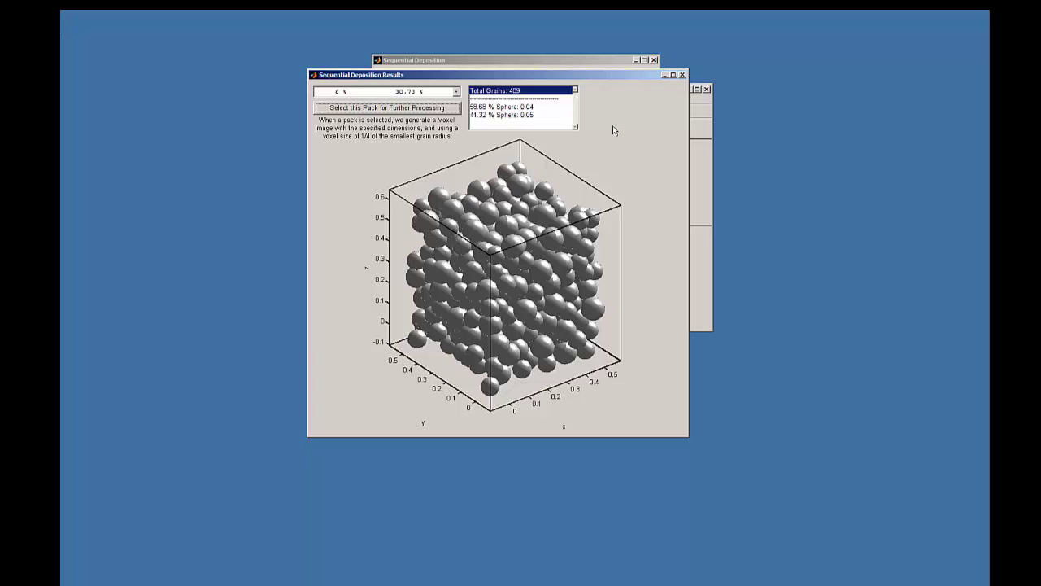
left_click(682, 75)
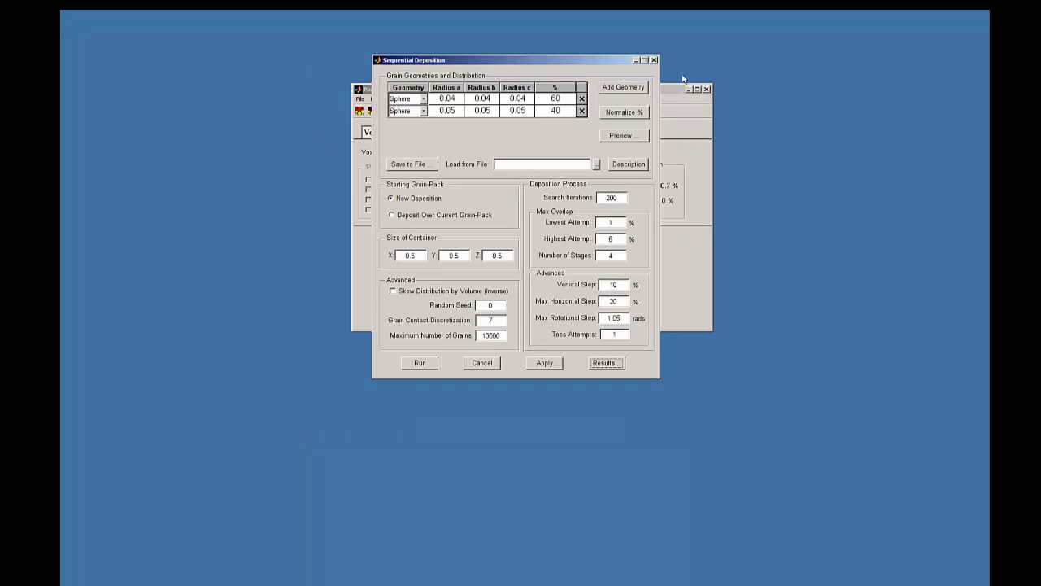
left_click(489, 364)
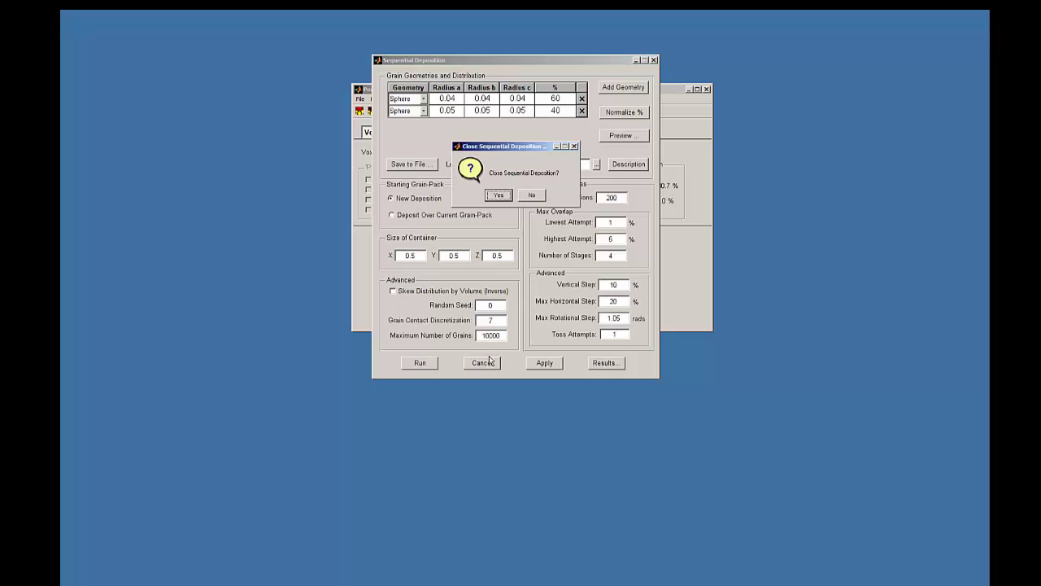
left_click(498, 195)
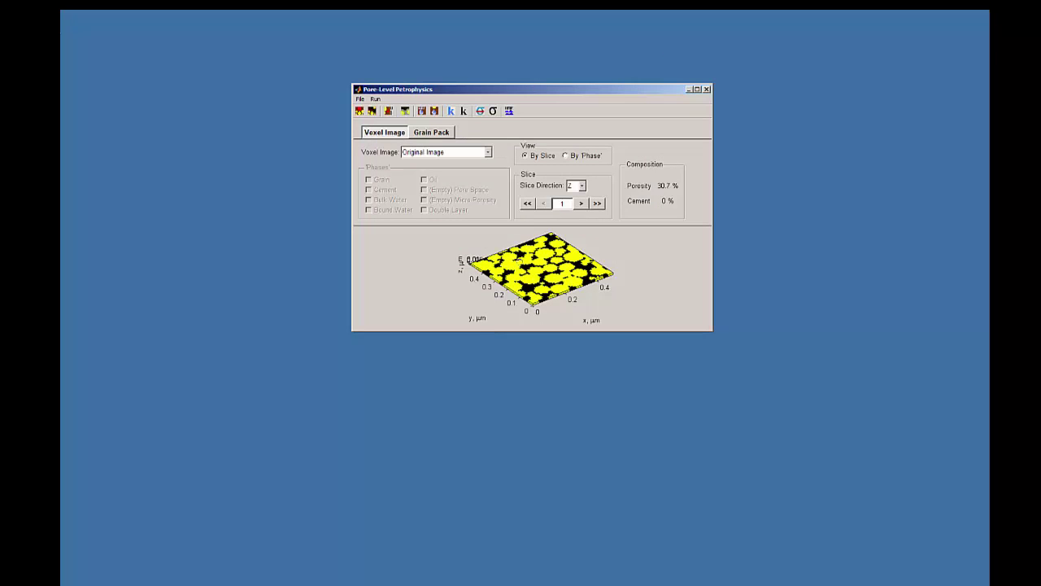
Step: View the 3D grain pack and examine several Z slices of the original voxel image, including the last one
left_click(435, 132)
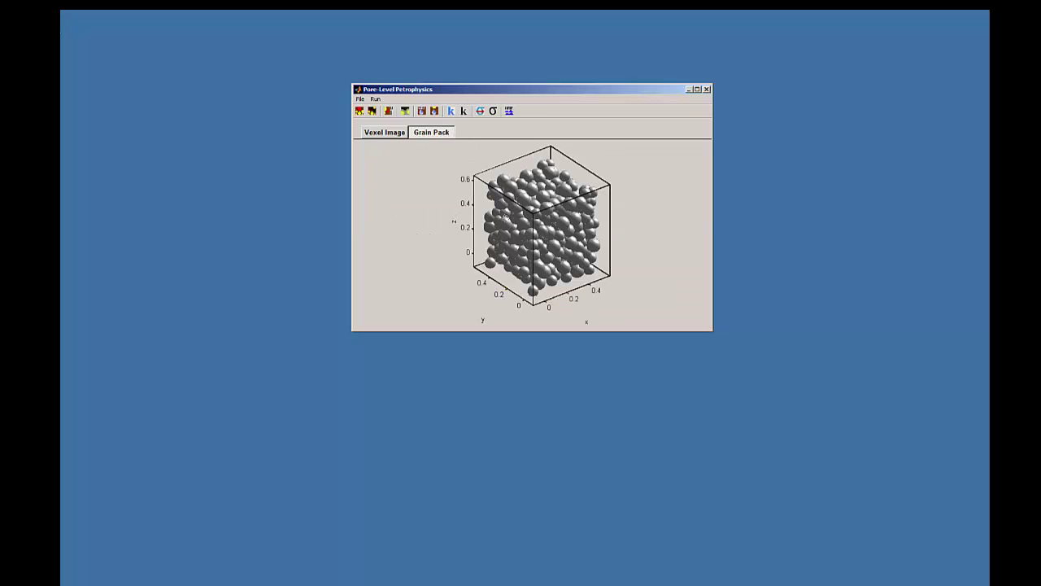
left_click(389, 135)
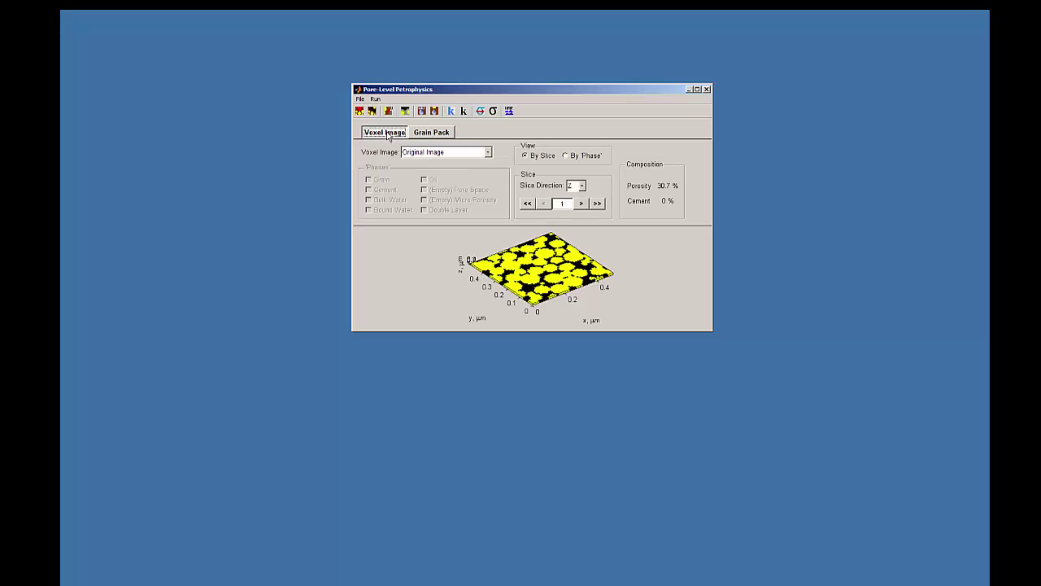
left_click(583, 204)
left_click(582, 203)
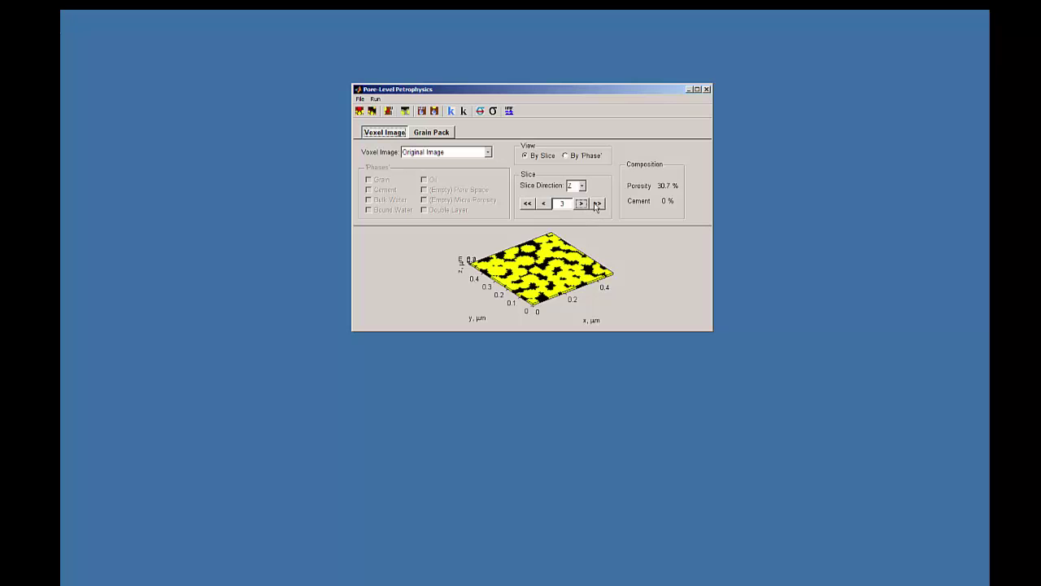
left_click(598, 206)
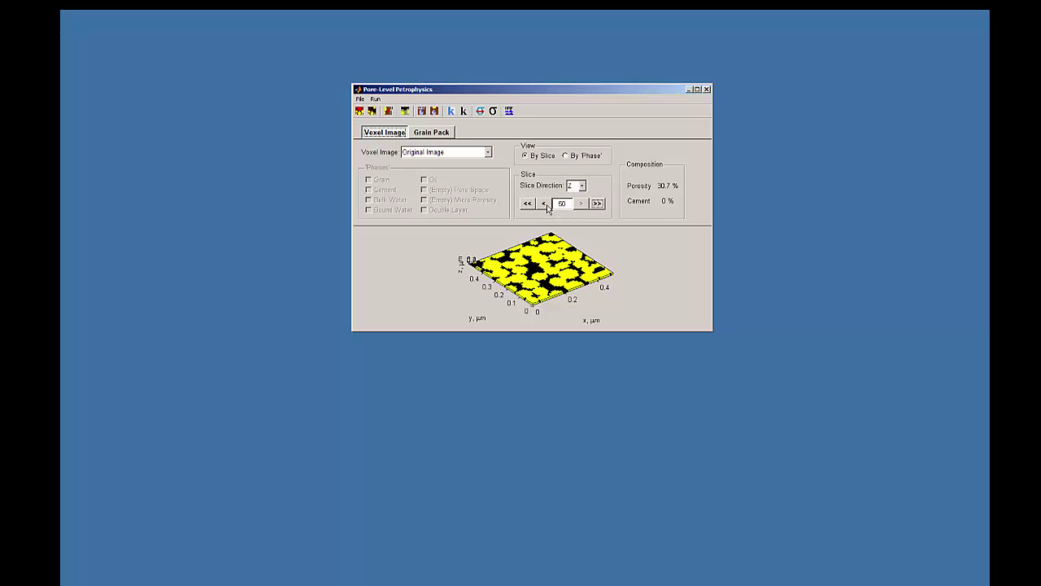
left_click(547, 205)
left_click(547, 205)
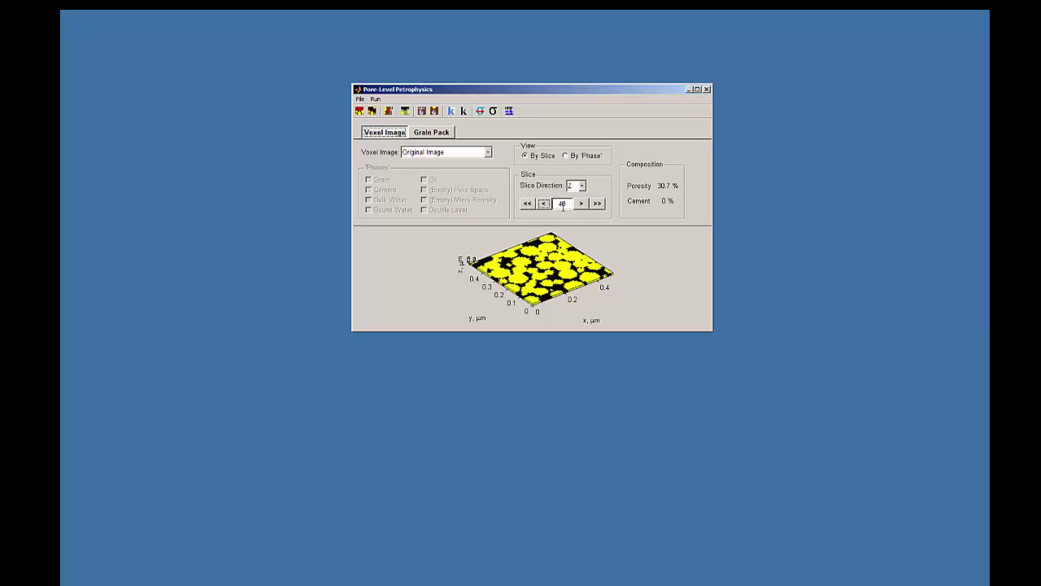
Step: Display Z slice 36 of the voxel image and look through its neighbouring slices
double_click(563, 204)
type("36")
key("Return")
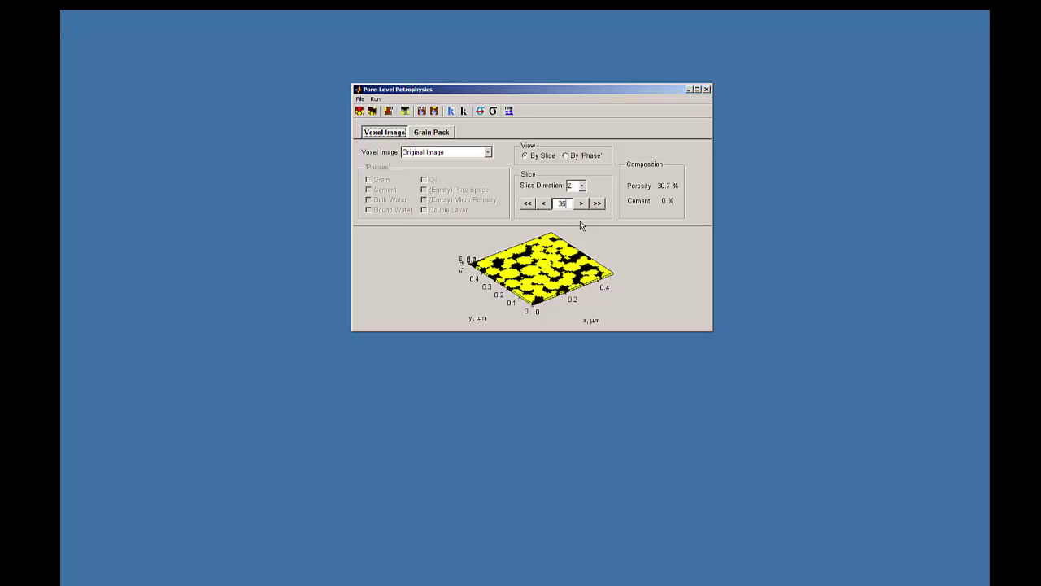
left_click(582, 204)
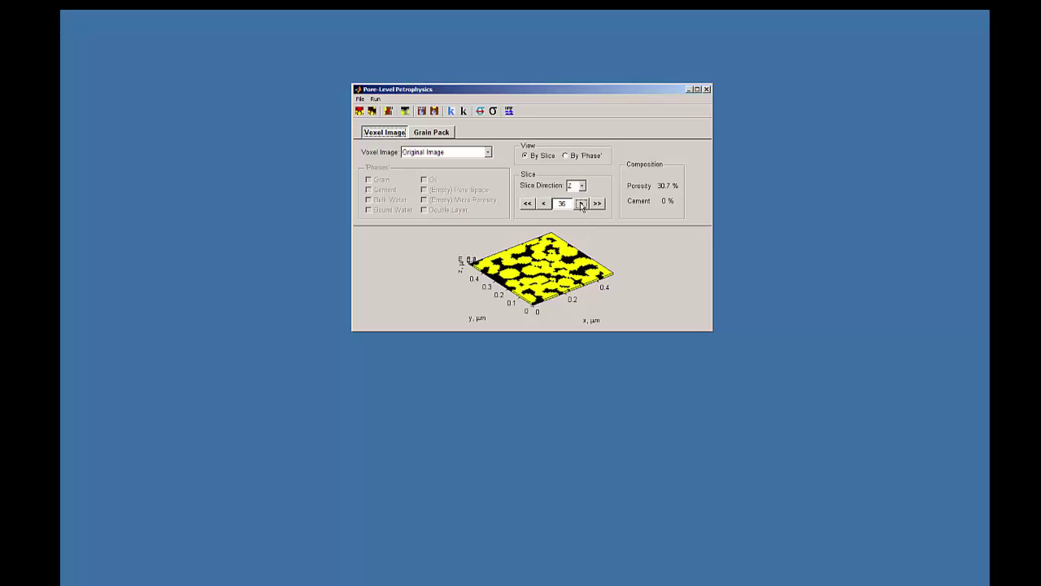
left_click(544, 203)
left_click(543, 204)
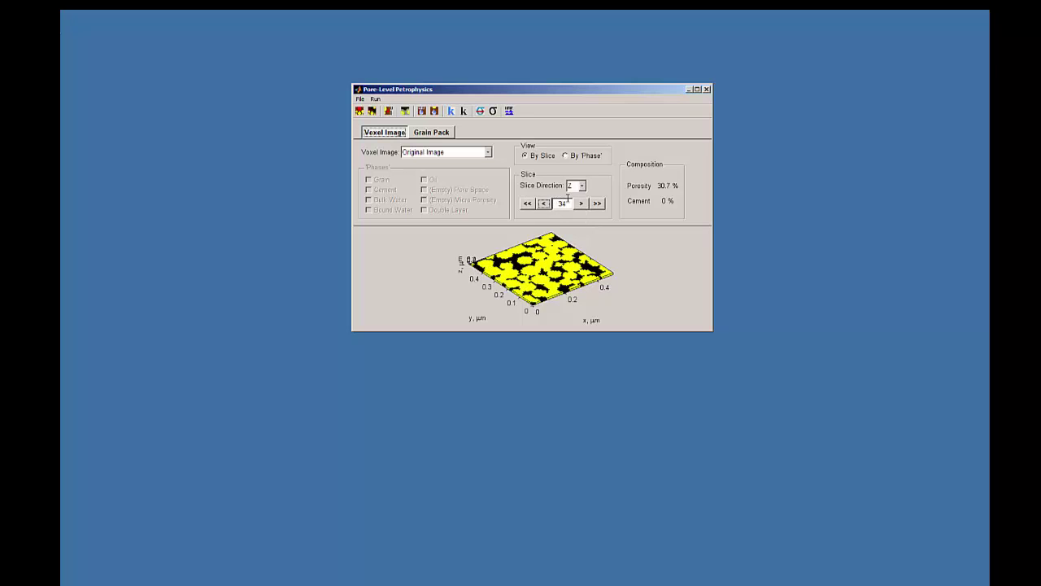
Step: View the voxel image slices along the X and Y directions, and return the slice direction to Z
left_click(583, 187)
left_click(581, 197)
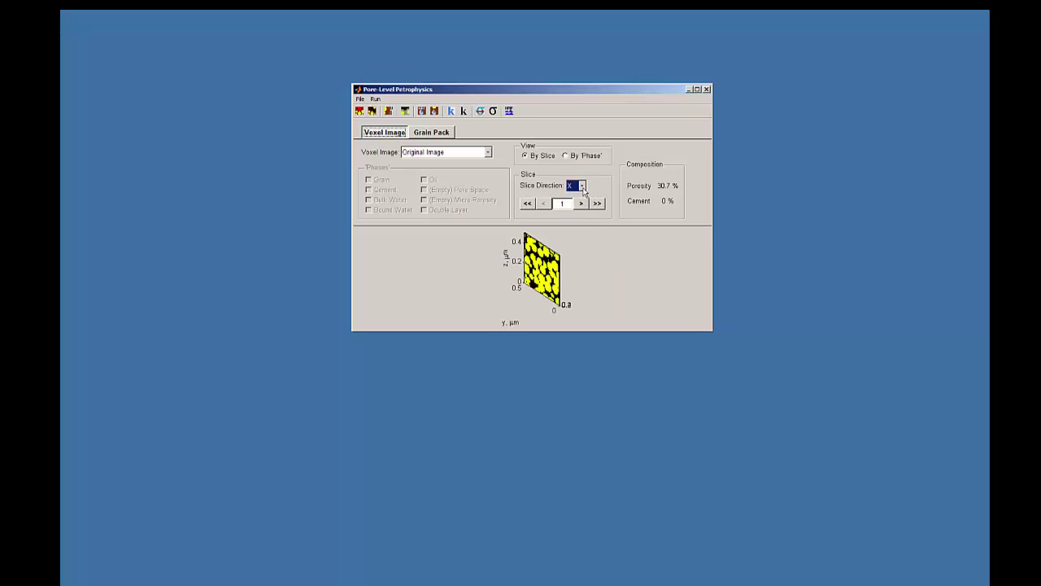
left_click(582, 186)
left_click(581, 208)
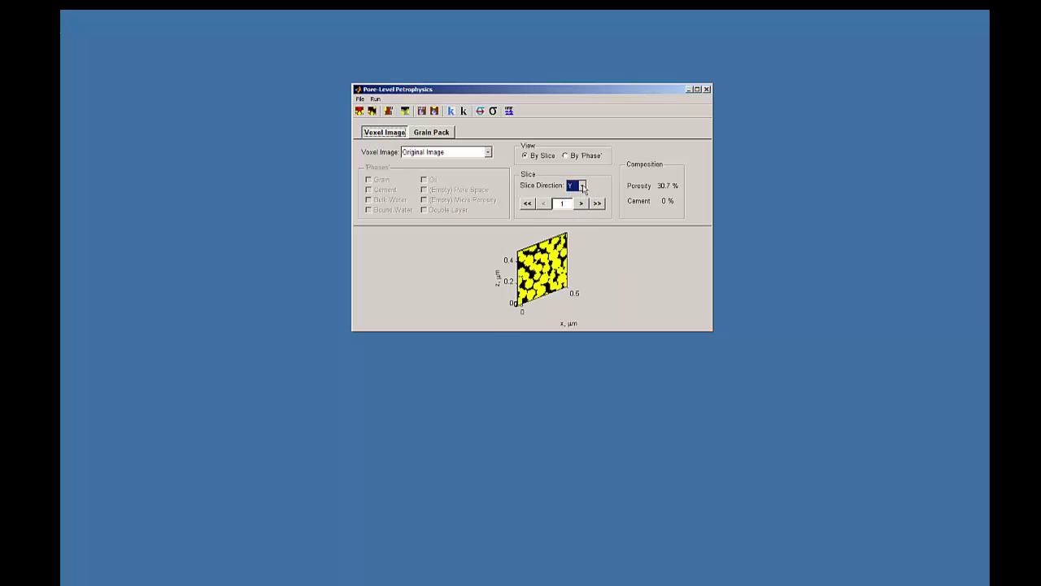
left_click(583, 187)
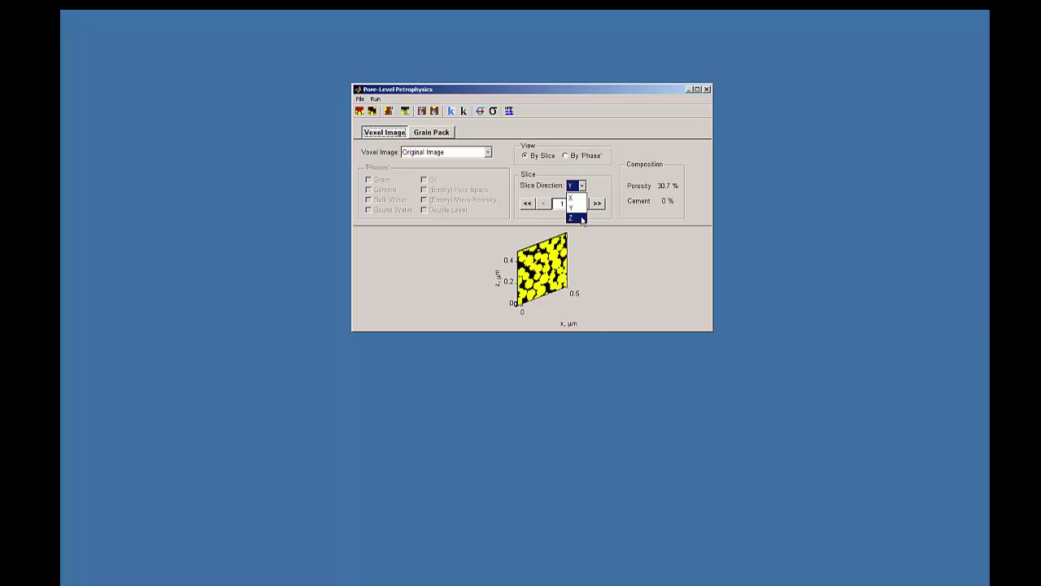
left_click(582, 220)
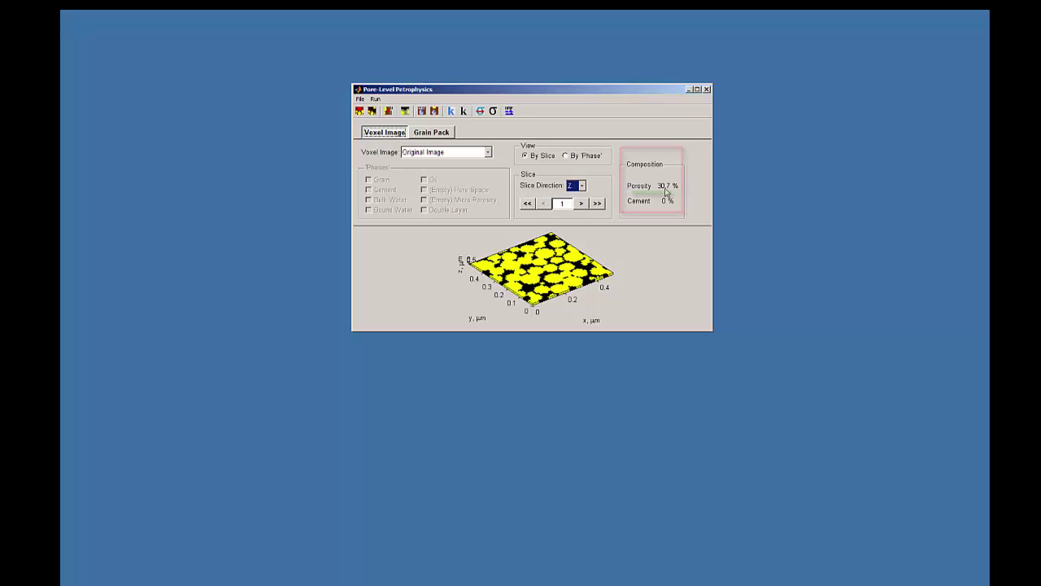
Step: Run Cementation on the voxel image with the Body preference and a cement goal of 5 %
left_click(405, 112)
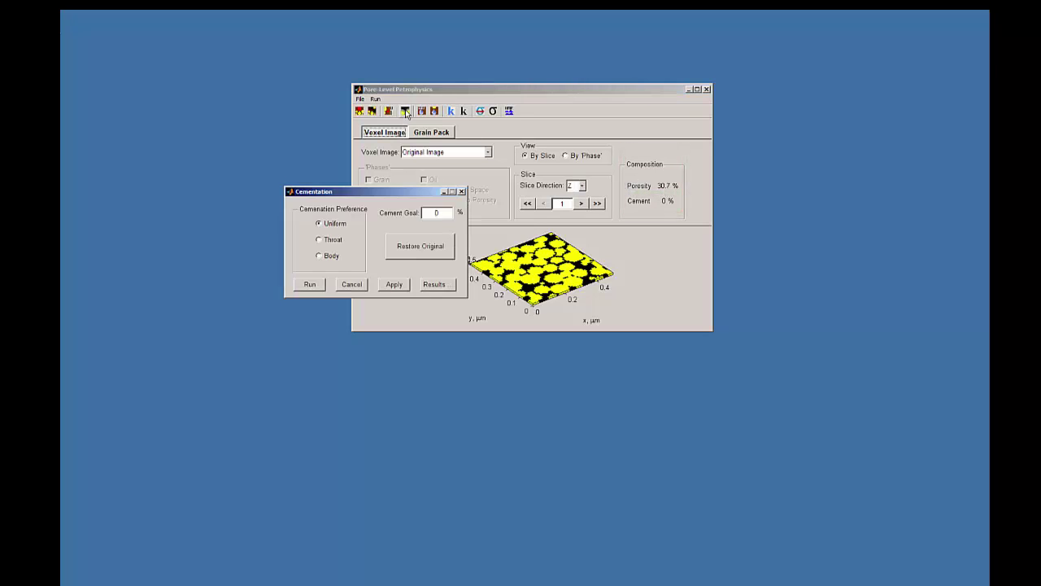
left_click_drag(381, 190, 520, 100)
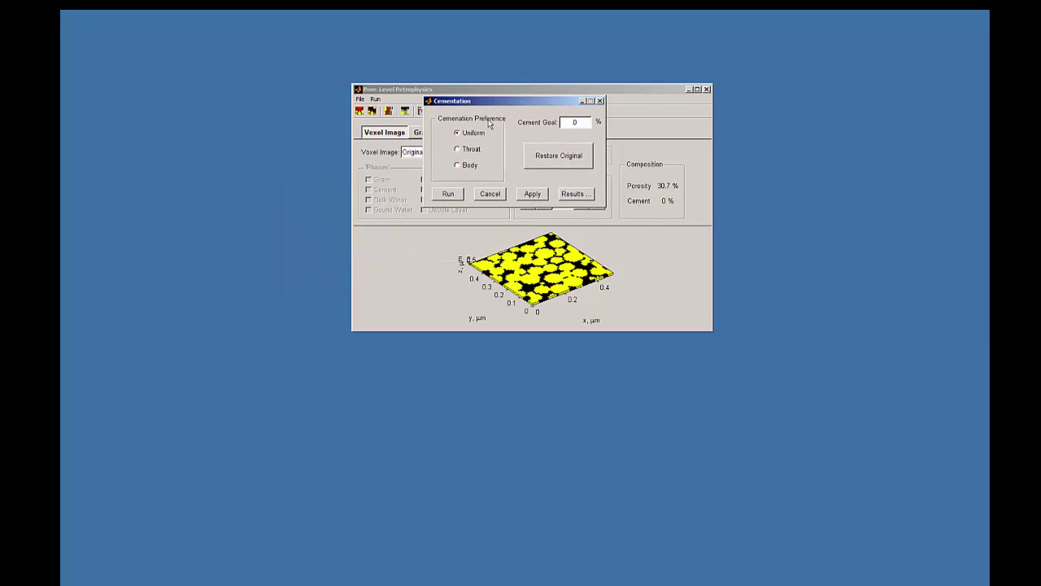
left_click(458, 167)
double_click(576, 122)
left_click(452, 195)
Step: Keep the cemented image from the cementation results for further processing and leave the Cementation dialog
left_click(572, 195)
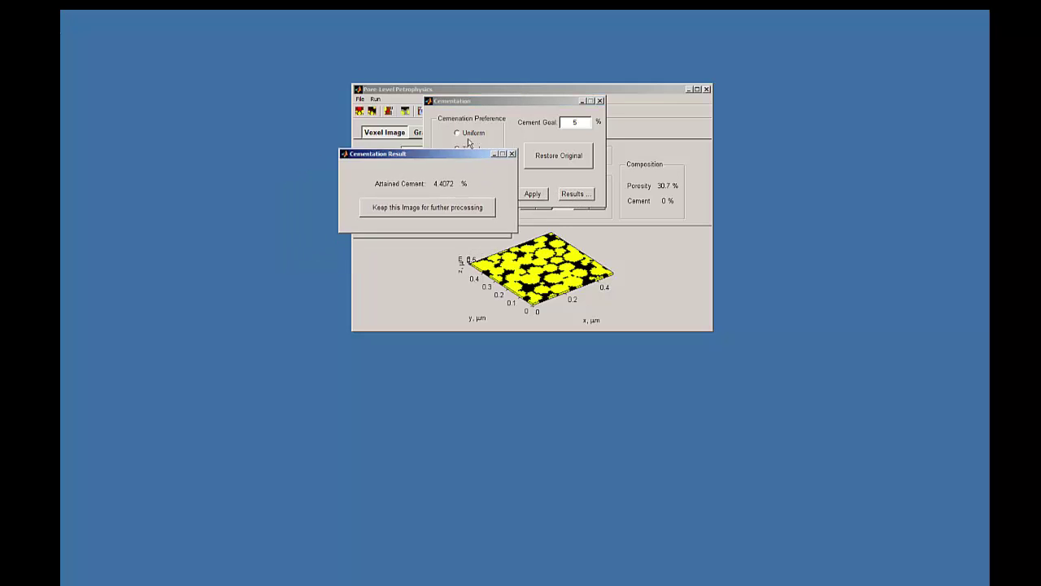
left_click_drag(451, 153, 509, 94)
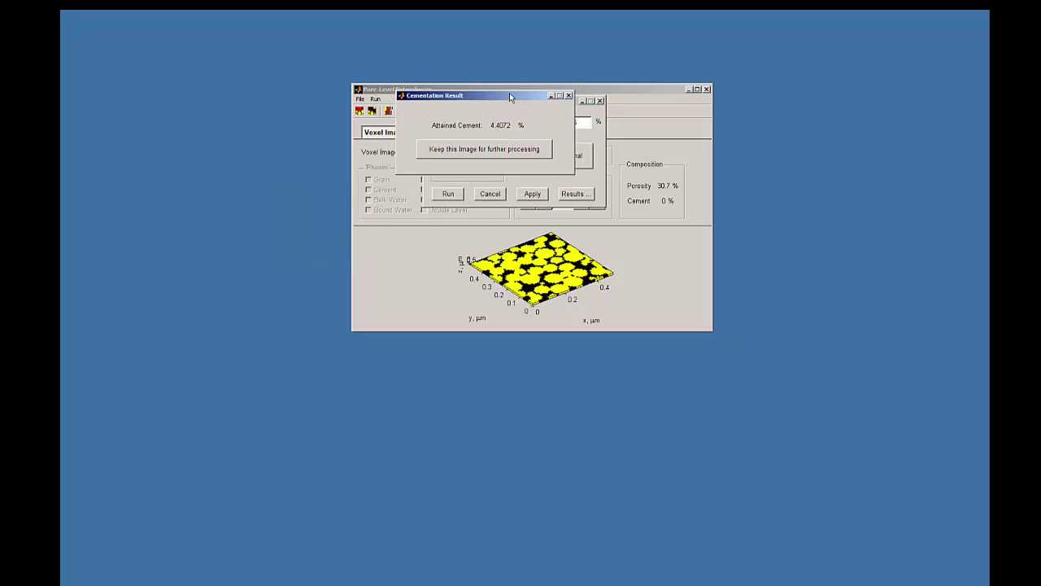
left_click(496, 150)
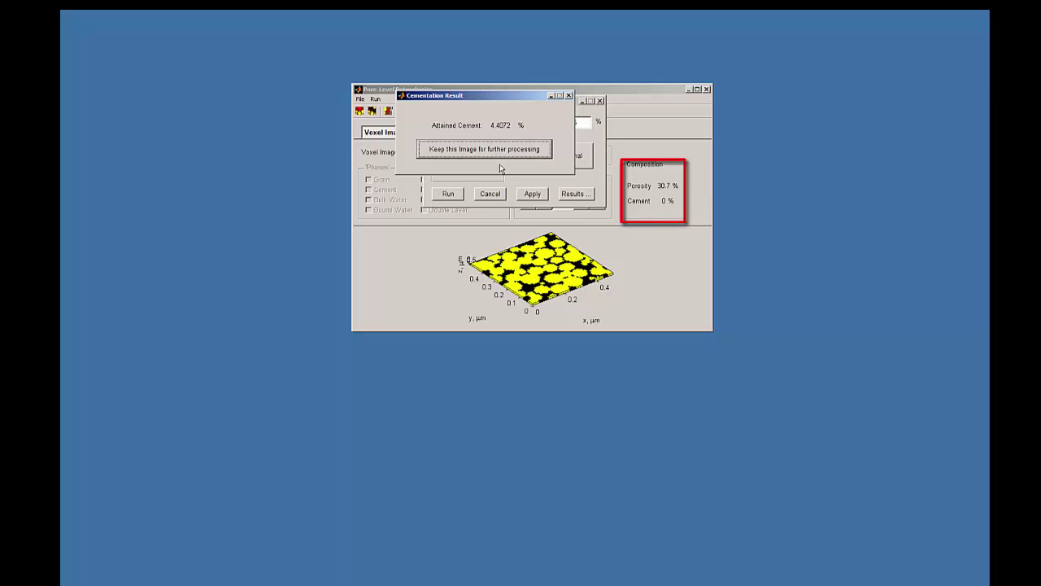
left_click(494, 152)
left_click(453, 151)
left_click(489, 195)
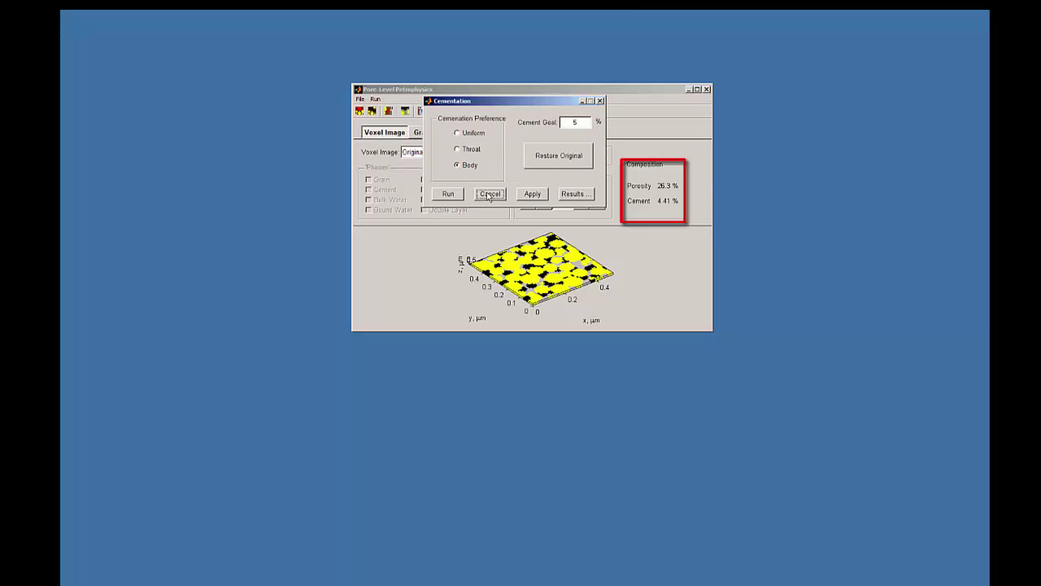
Step: Close Cementation and run the voxel-based percolation simulation with ordinary, X/Y/Z invasion and "Best" percolation, Face-Connected, exiting its console when done
left_click(495, 166)
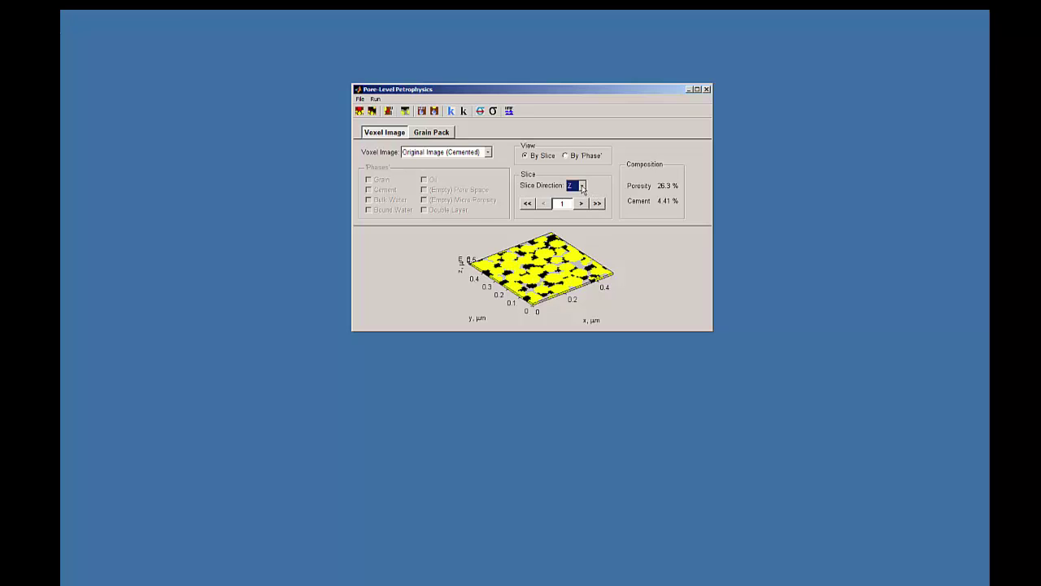
left_click(423, 112)
left_click_drag(390, 214, 535, 88)
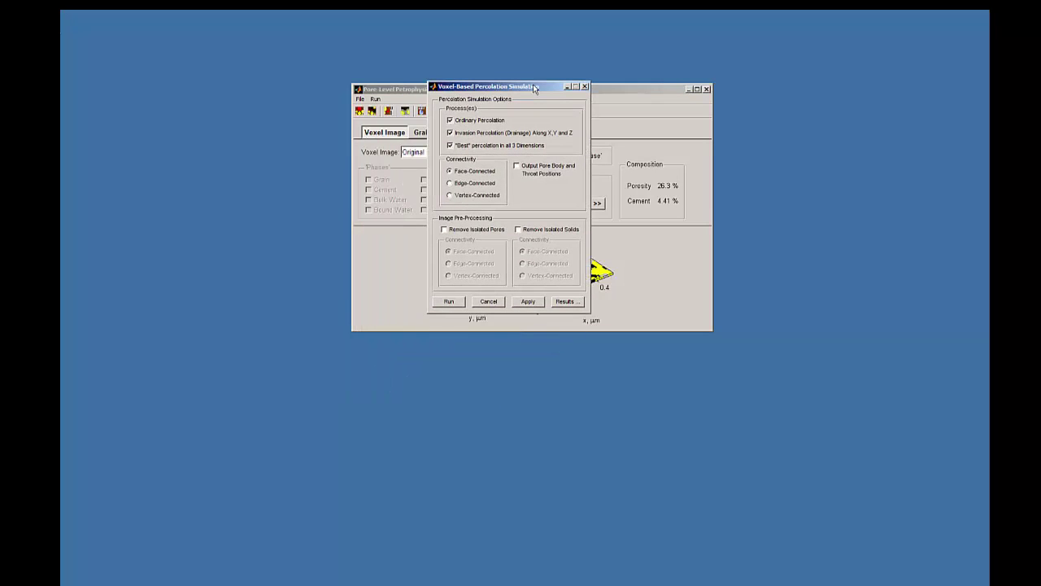
left_click(450, 302)
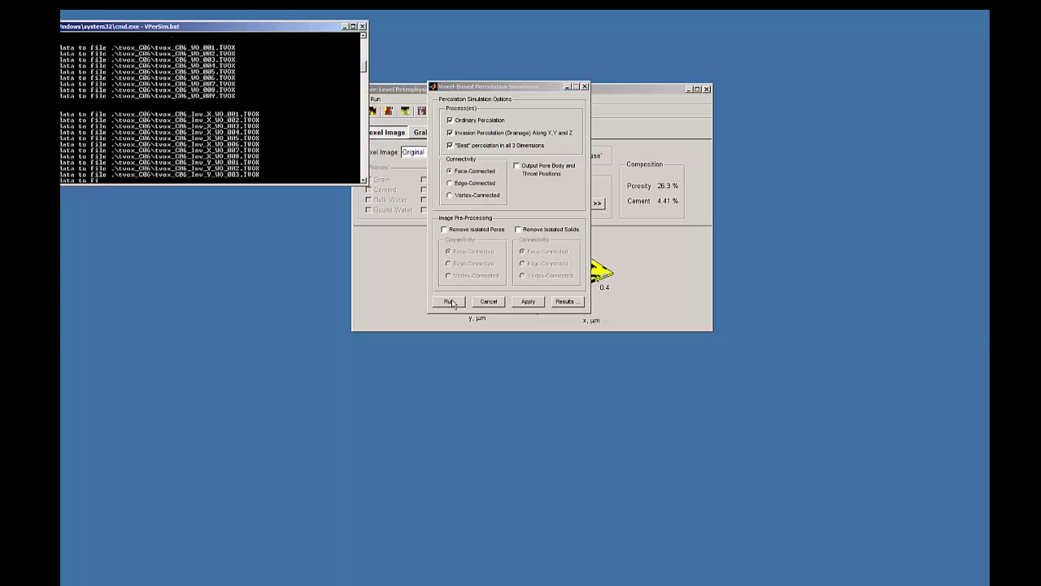
left_click_drag(257, 35, 317, 38)
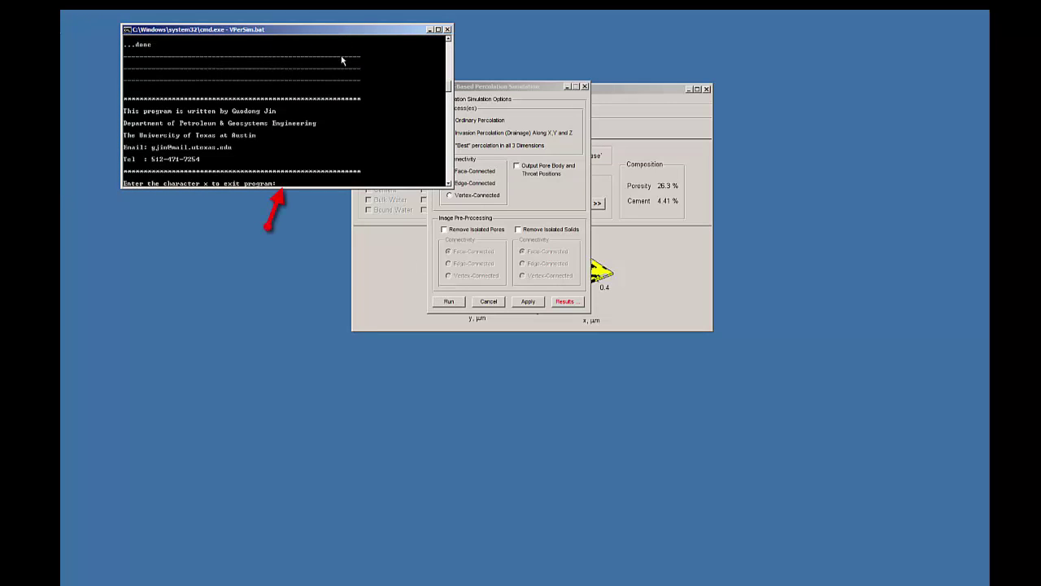
type("x")
key("Return")
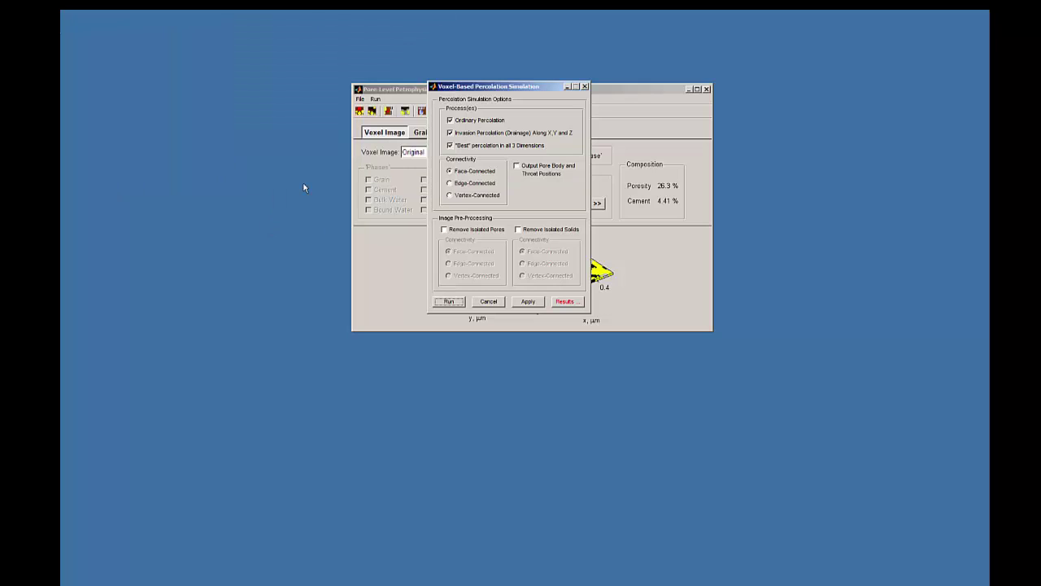
Step: View the capillary pressure results for "Best" Percolation, and close the results and the percolation simulation
left_click(566, 302)
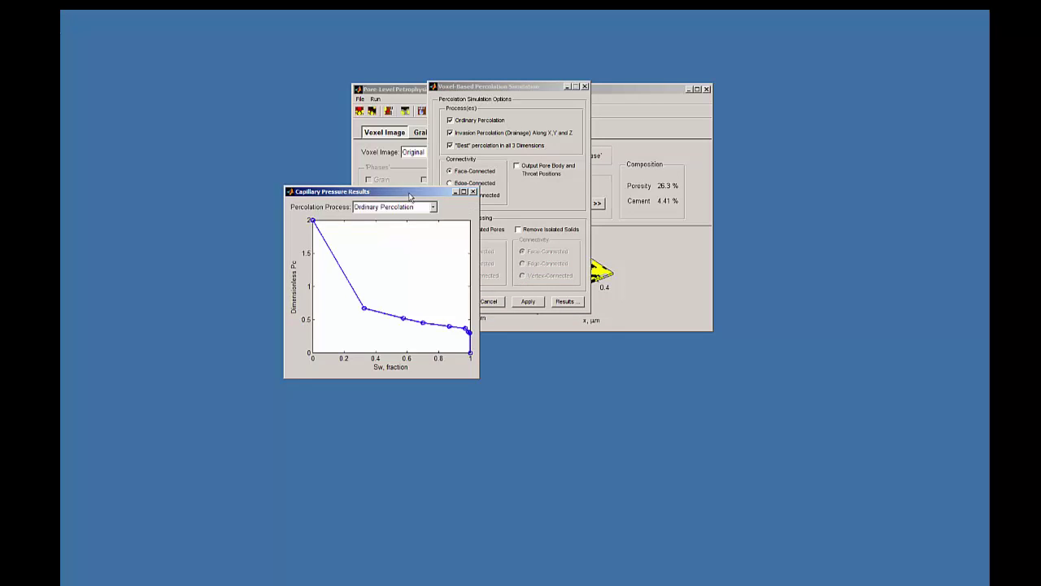
left_click_drag(408, 195, 513, 106)
left_click(537, 116)
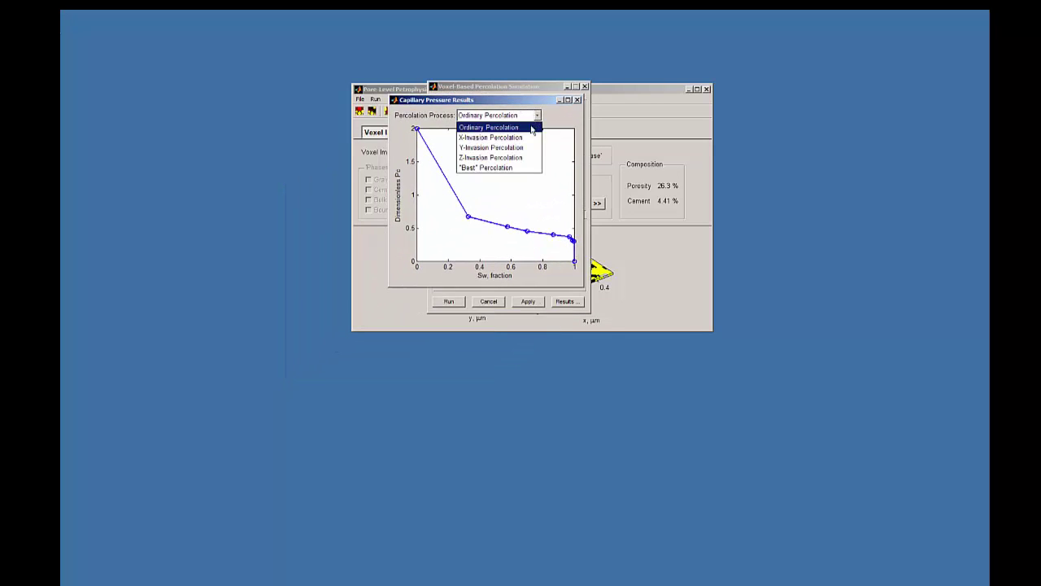
left_click(518, 168)
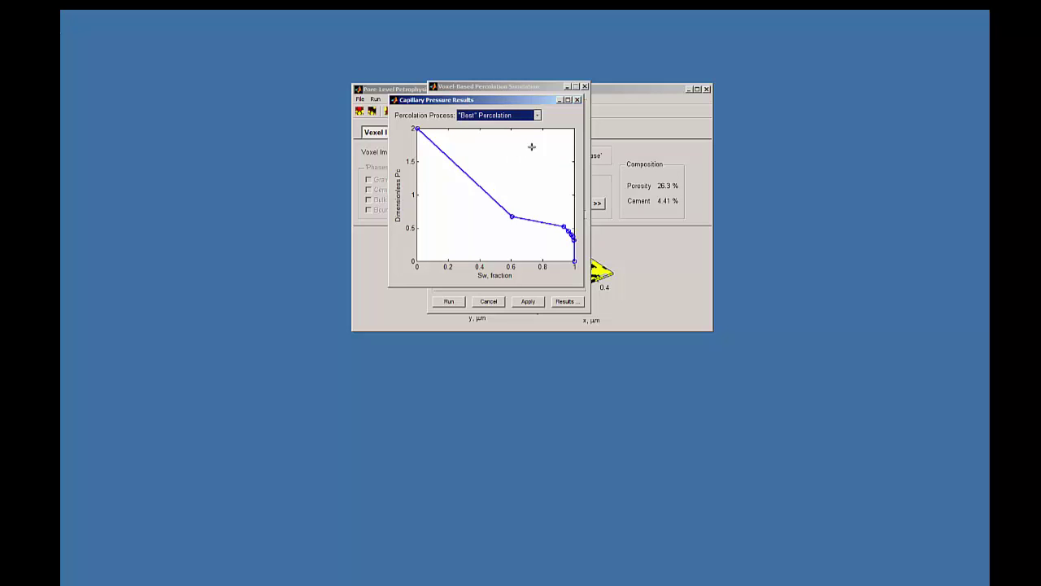
left_click(577, 100)
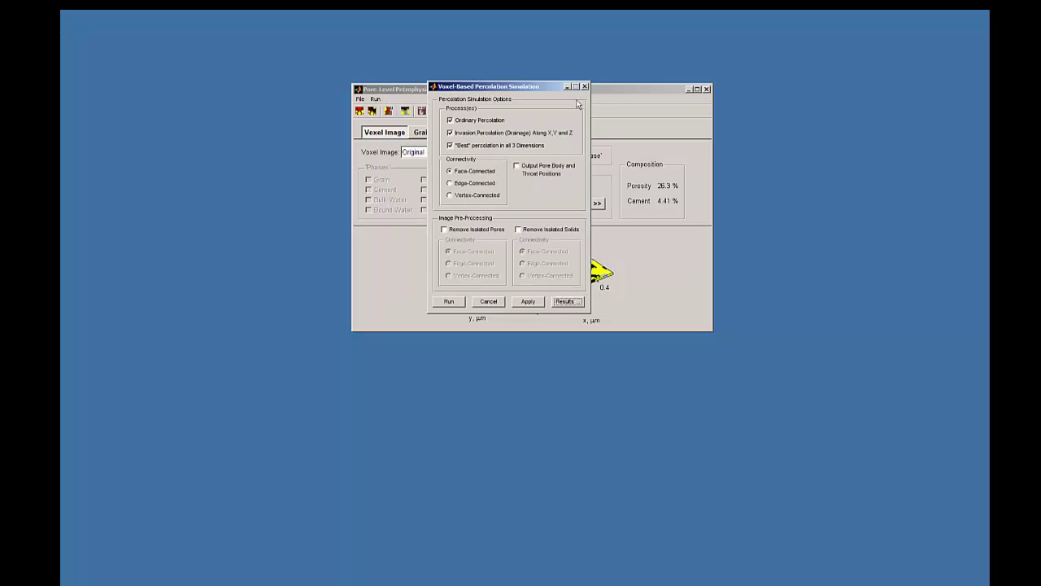
left_click(486, 301)
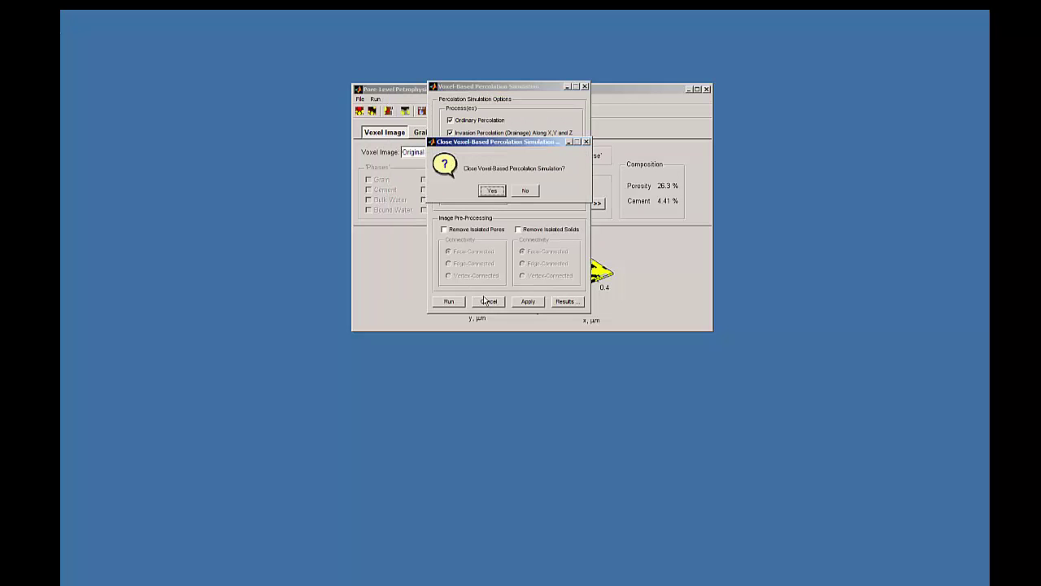
left_click(493, 192)
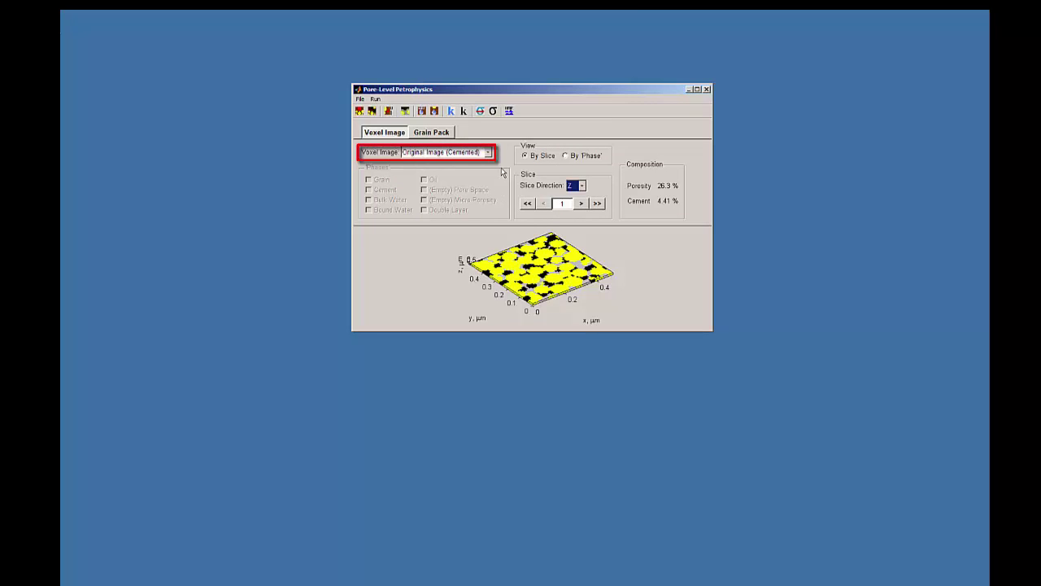
Step: Display the Ordinary Percolation voxel image at Sw = 0.57523 and advance to Z slice 3
left_click(488, 153)
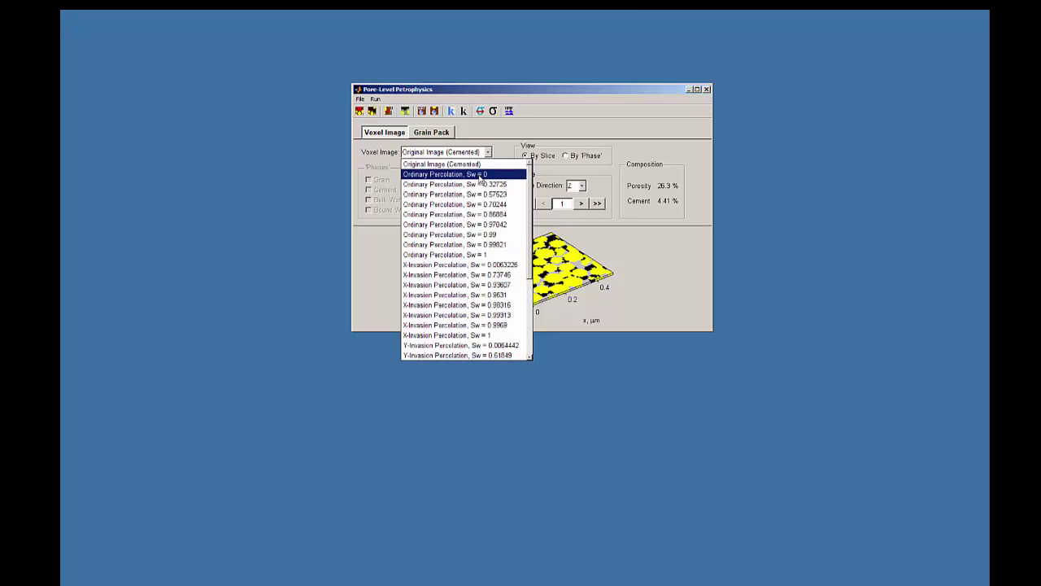
scroll(524, 252, "down", 4)
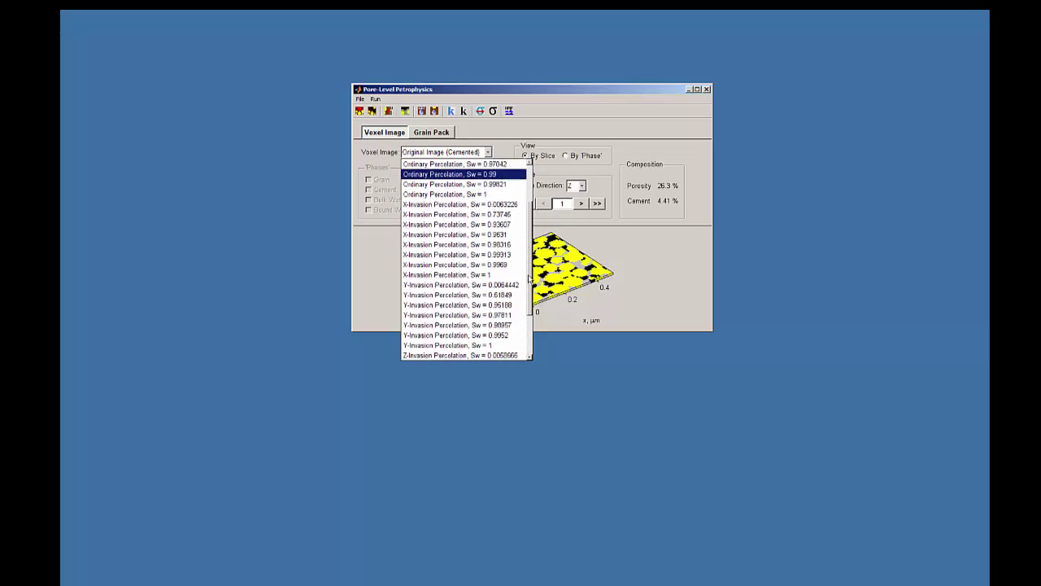
scroll(527, 267, "up", 2)
scroll(527, 267, "up", 2)
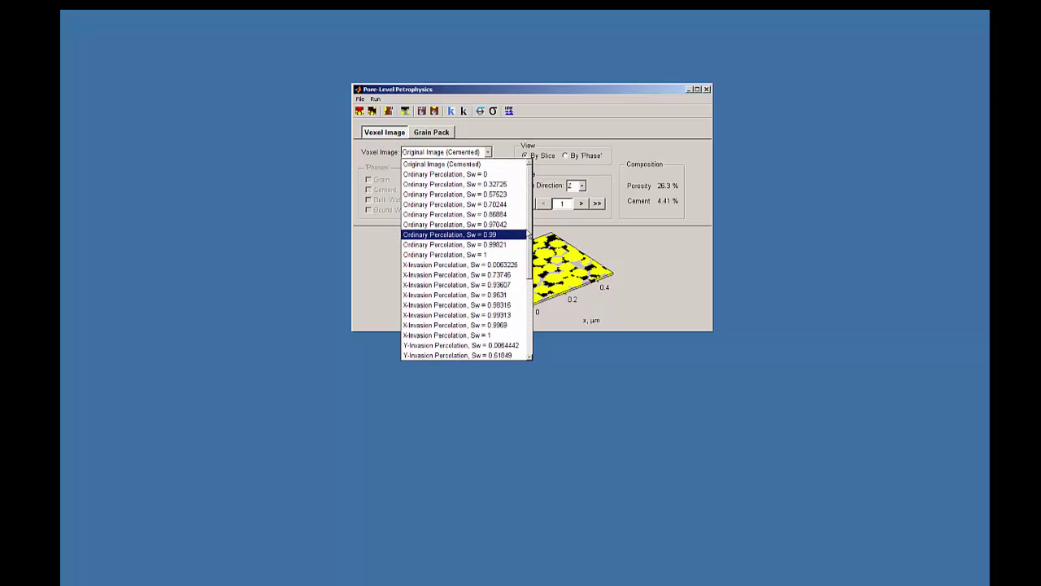
left_click(500, 194)
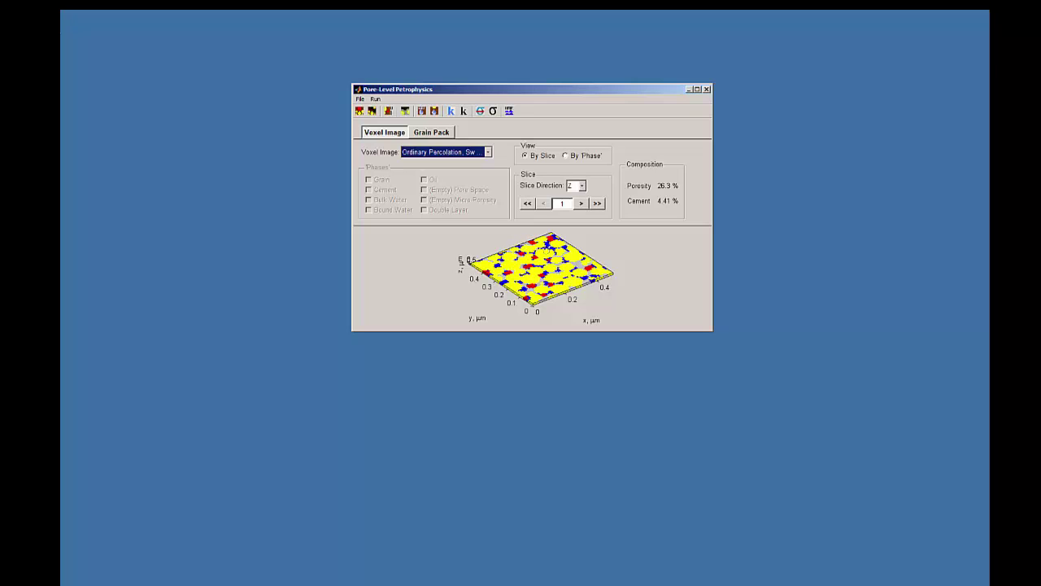
left_click(581, 203)
left_click(582, 203)
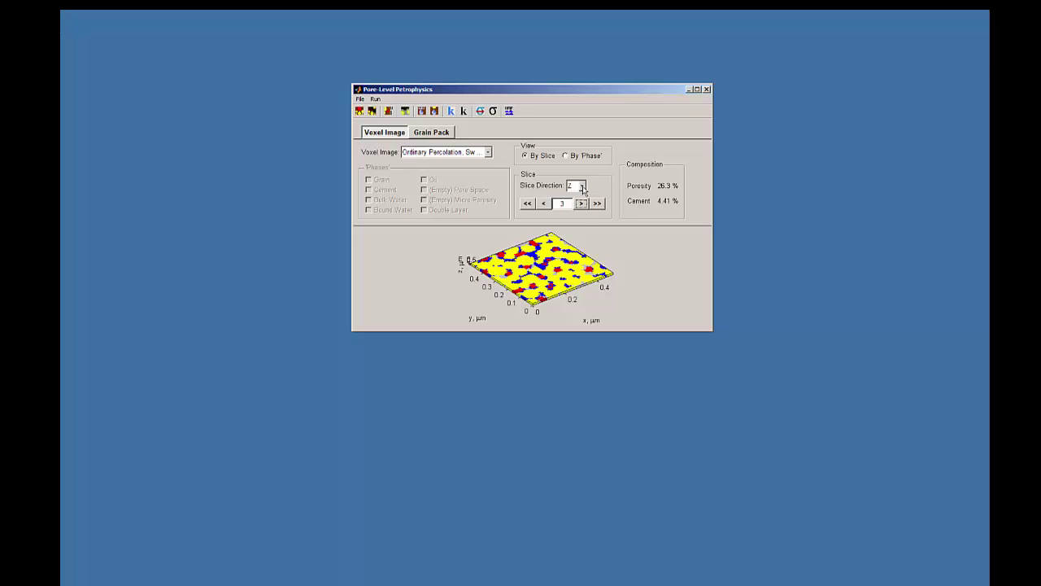
Step: View the percolation image's slices along the X and Y directions, and return the slice direction to Z
left_click(581, 187)
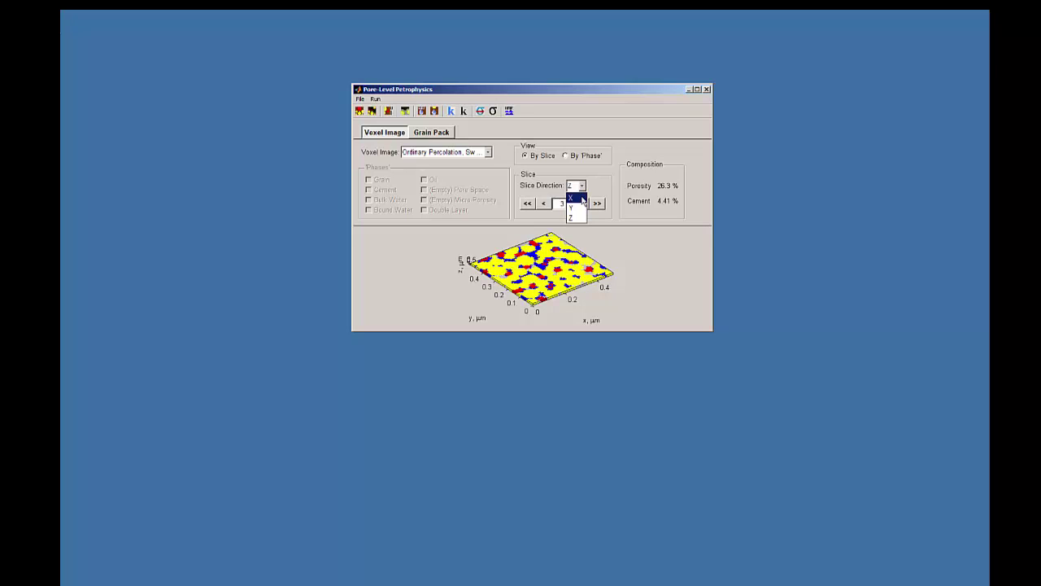
left_click(573, 198)
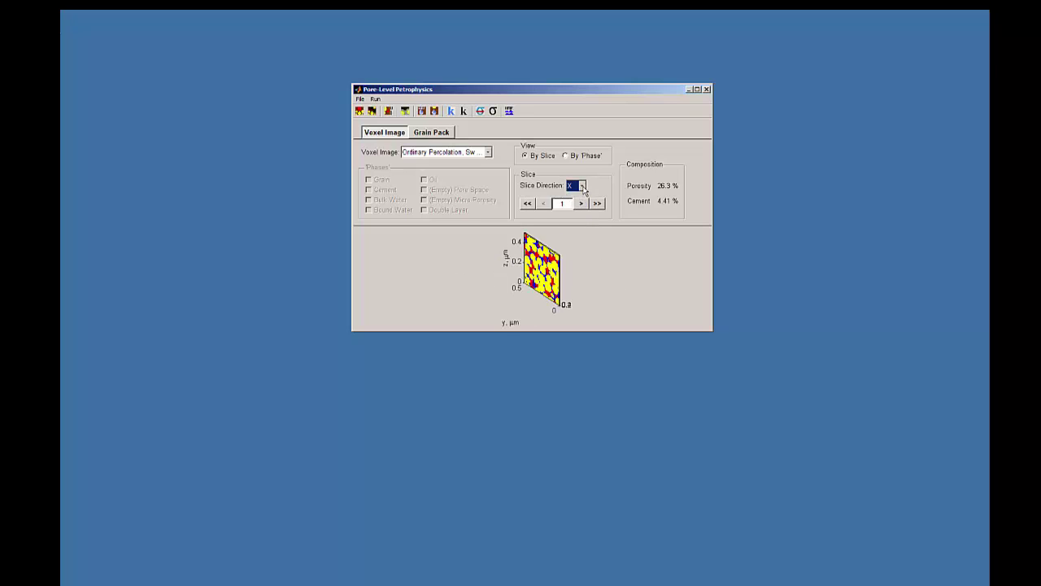
left_click(582, 187)
left_click(579, 197)
left_click(581, 203)
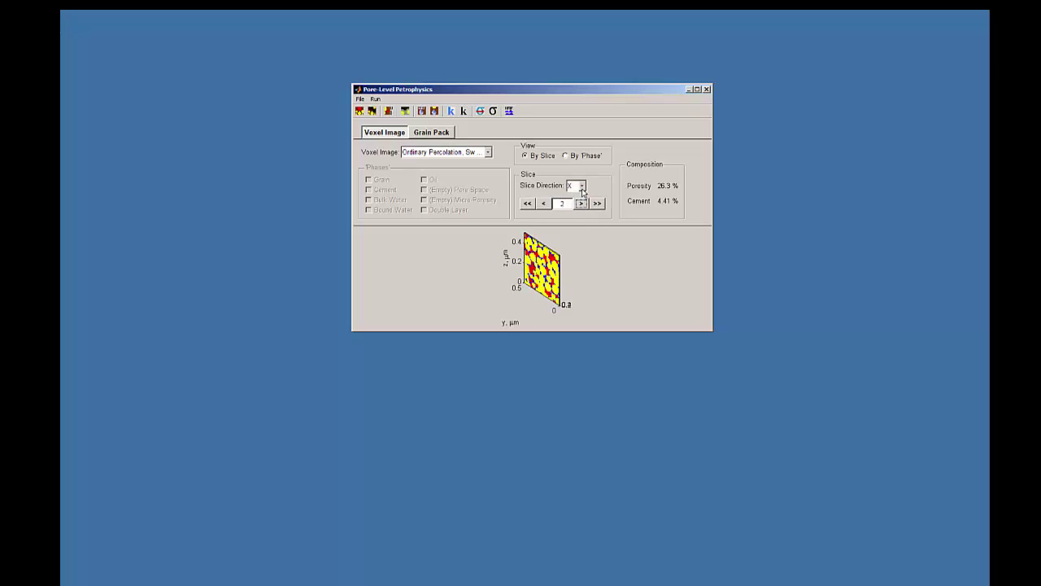
left_click(583, 187)
left_click(579, 208)
left_click(583, 187)
left_click(579, 218)
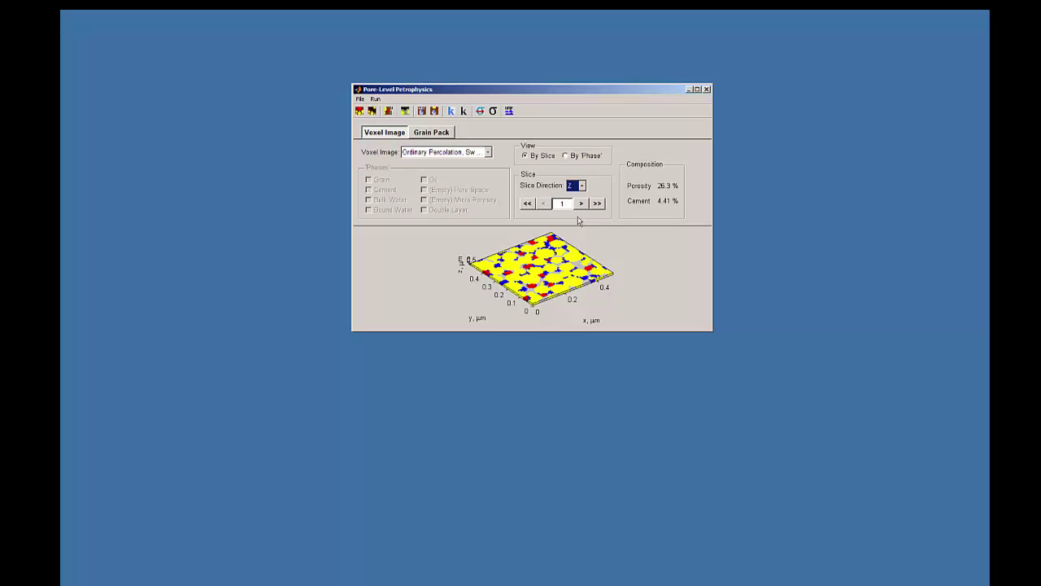
Step: Run the Geometric Pore Approximation permeability simulation on ordinary and invasion percolation results along X, Y and Z for water and hydrocarbons
left_click(452, 112)
left_click_drag(439, 189, 530, 130)
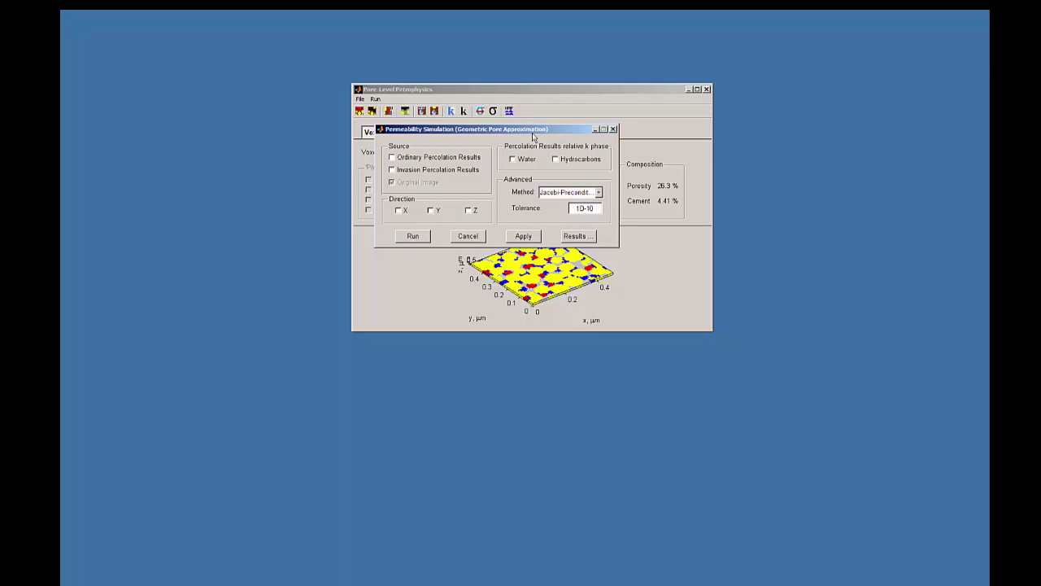
left_click(451, 157)
left_click(398, 171)
left_click(398, 210)
left_click(430, 210)
left_click(468, 210)
left_click(512, 159)
left_click(556, 160)
left_click(420, 236)
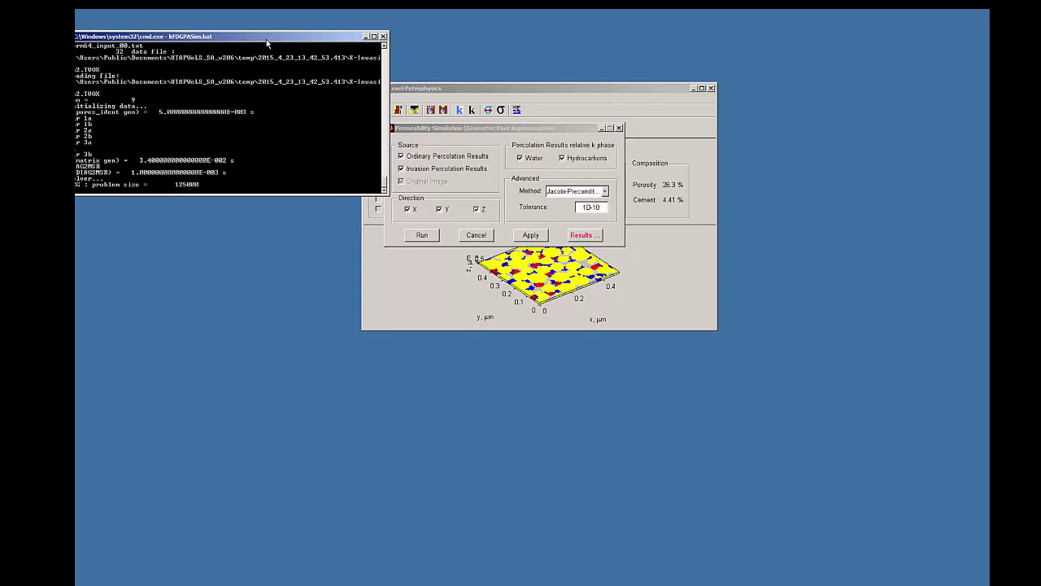
left_click_drag(268, 40, 366, 82)
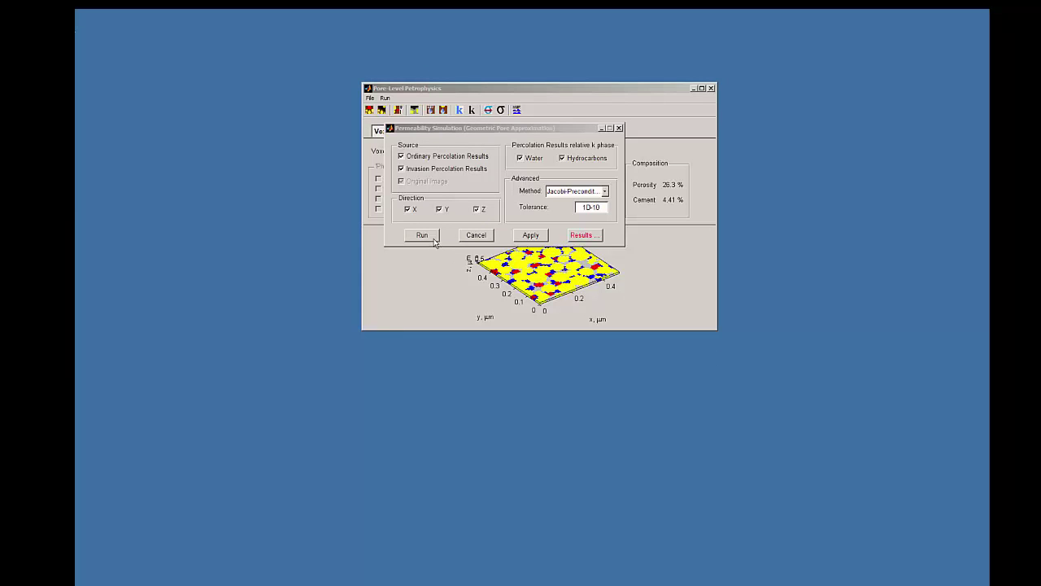
Step: Open the permeability results and view the ordinary percolation relative permeability curves along X, Y and Z, returning to the X direction
left_click(579, 236)
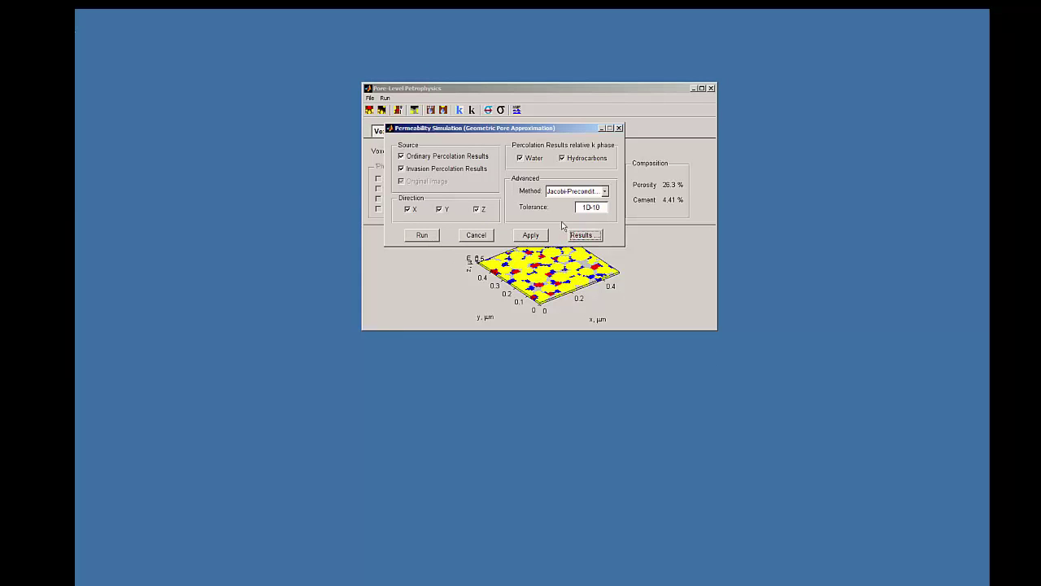
left_click_drag(508, 192, 495, 70)
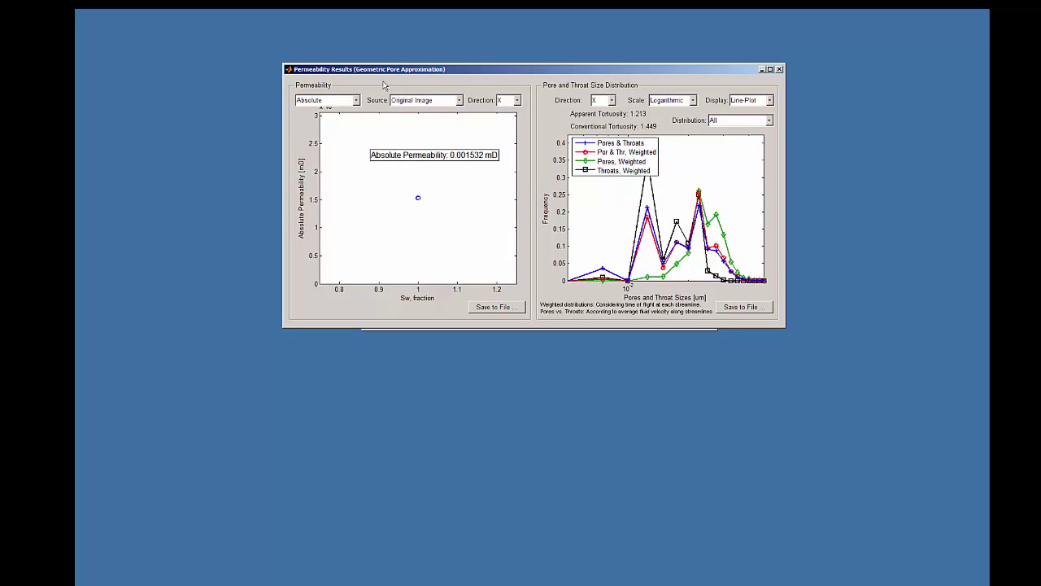
left_click(356, 100)
left_click(356, 117)
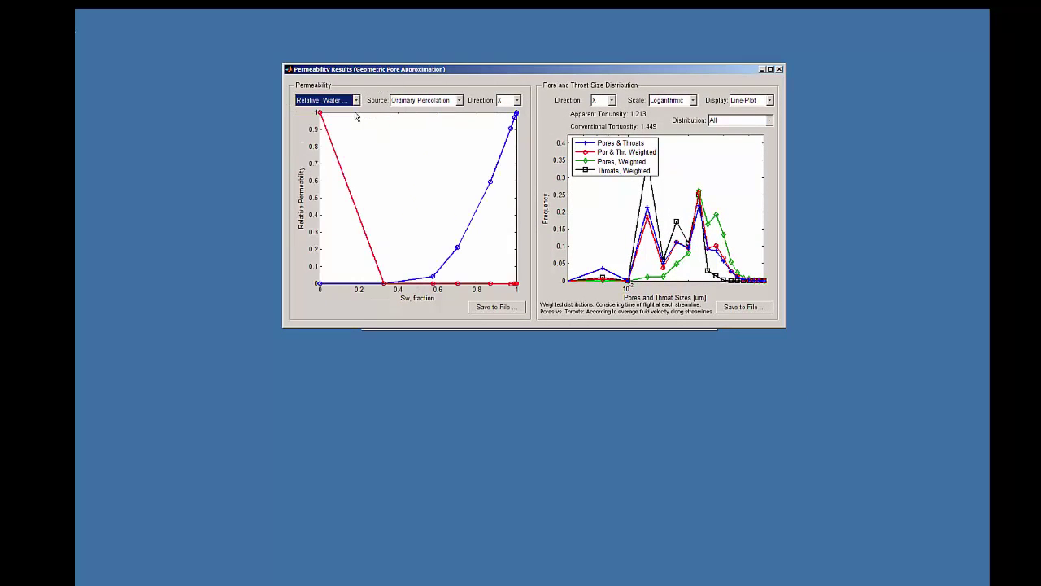
left_click(516, 100)
left_click(512, 123)
left_click(516, 100)
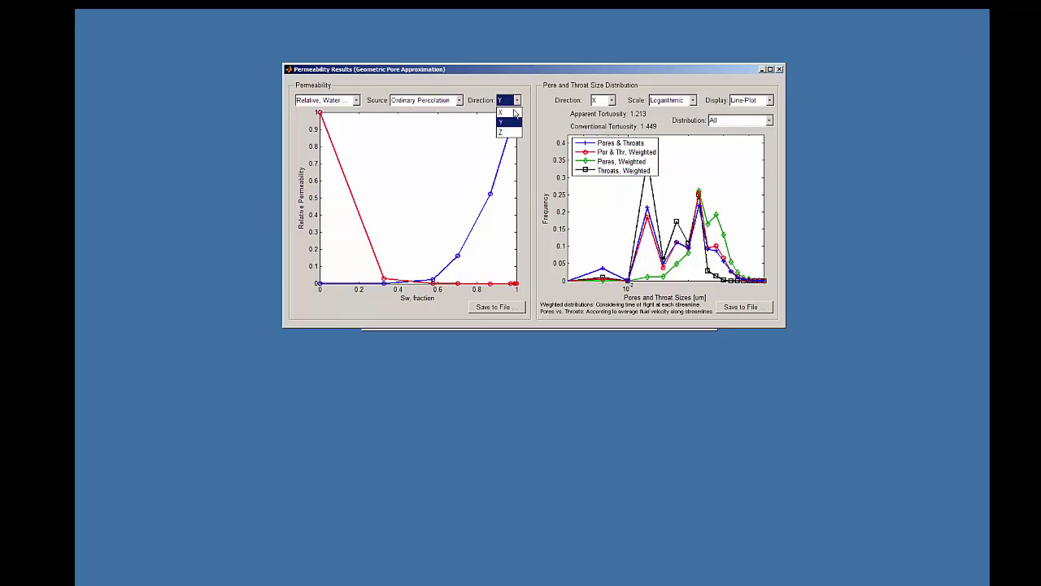
left_click(511, 132)
left_click(516, 101)
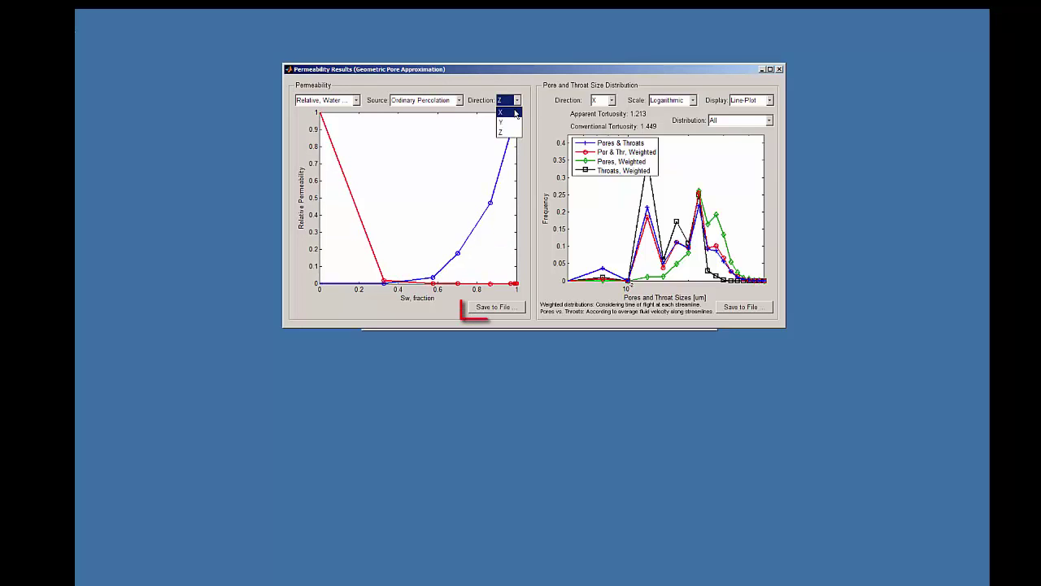
left_click(511, 114)
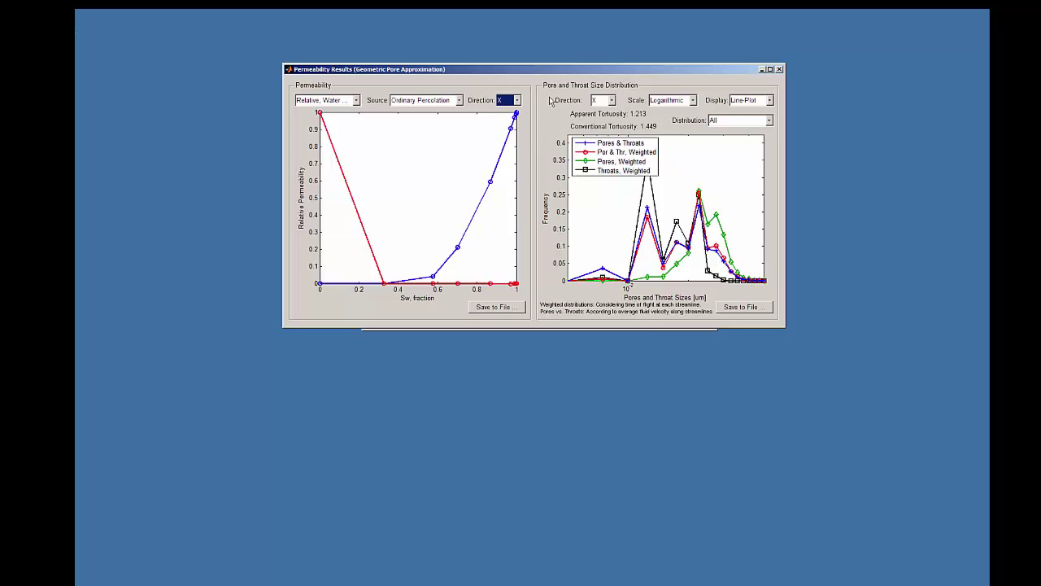
Step: View the pore and throat size distribution on a linear scale and as a histogram, restoring the logarithmic scale and line plot
left_click(693, 100)
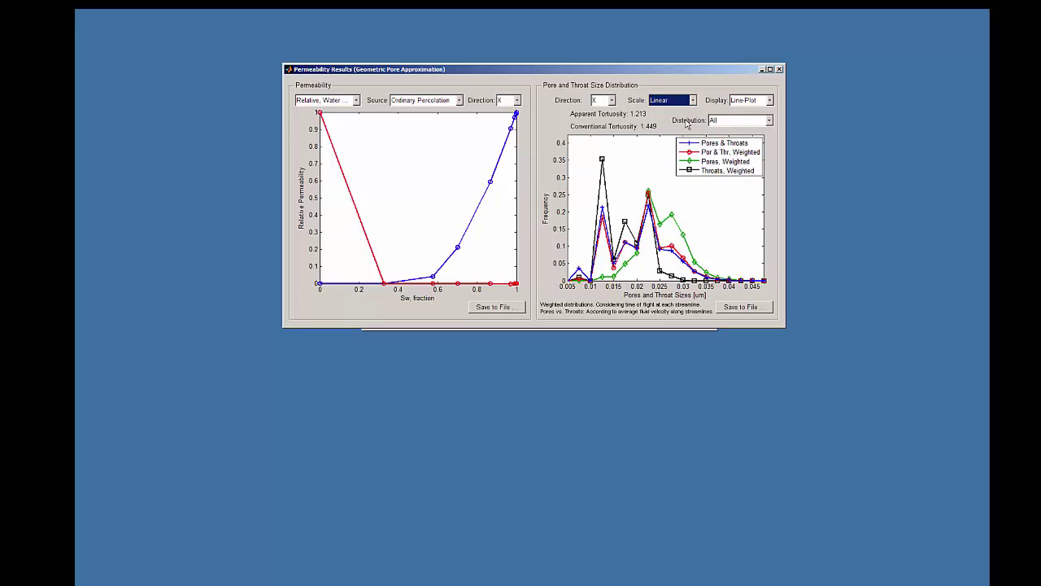
left_click(693, 100)
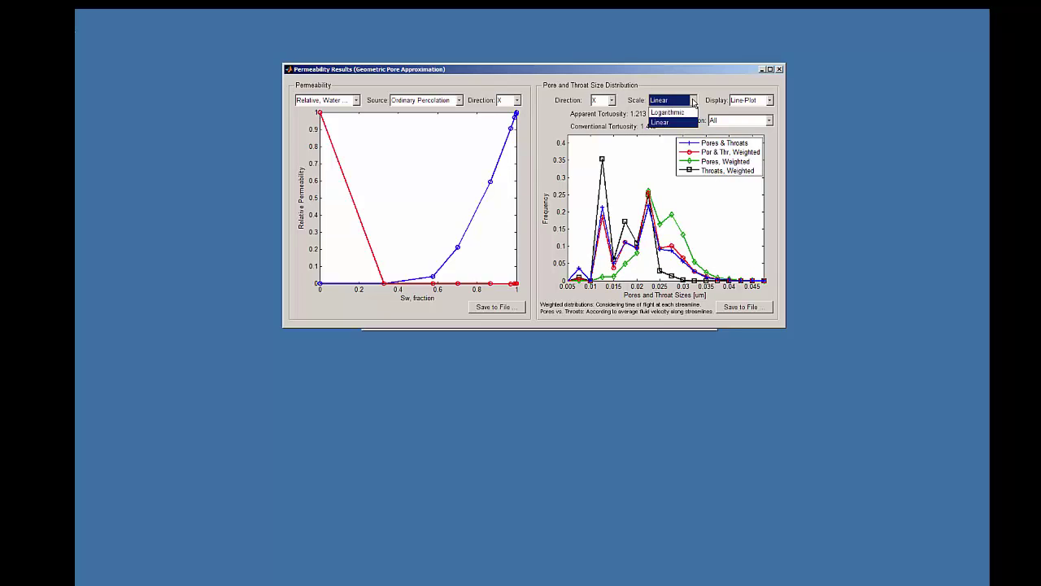
left_click(690, 113)
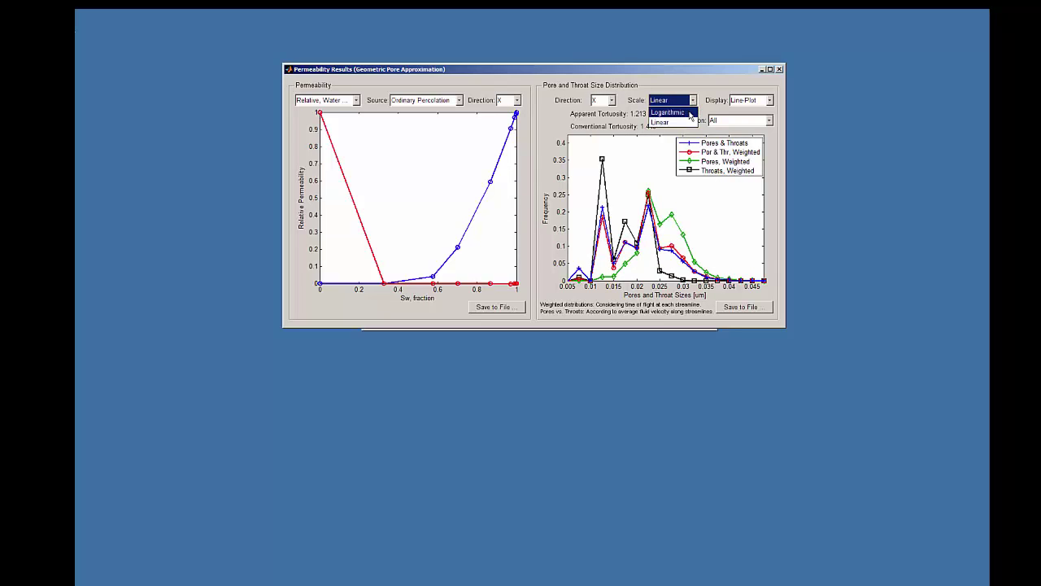
left_click(768, 100)
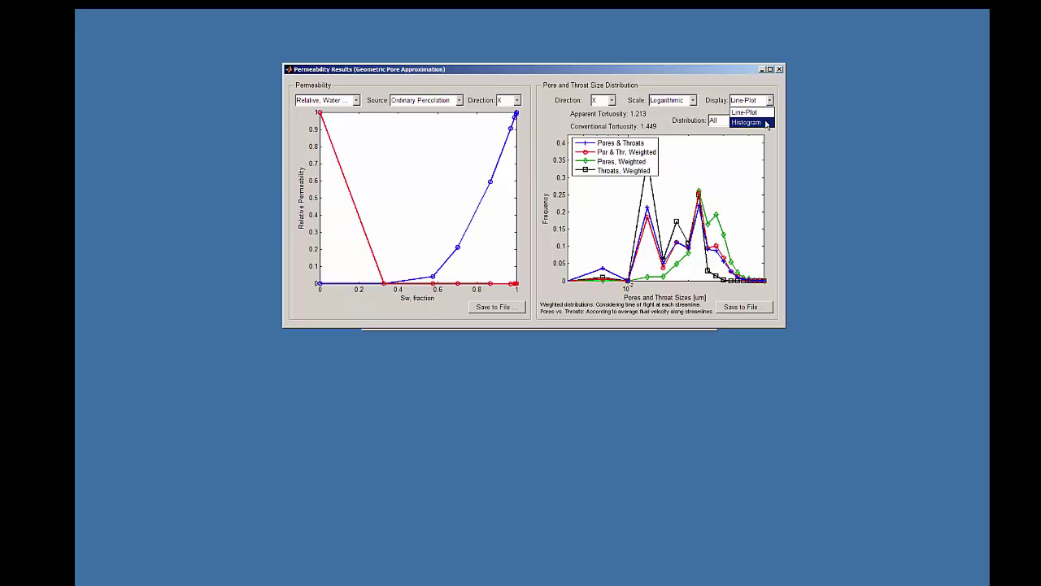
left_click(765, 122)
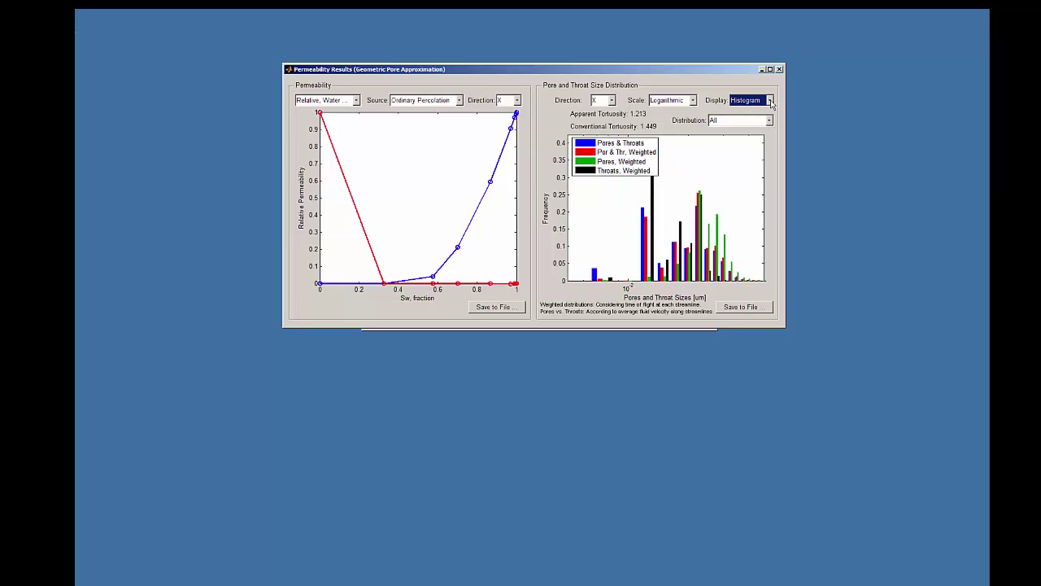
left_click(770, 100)
left_click(766, 112)
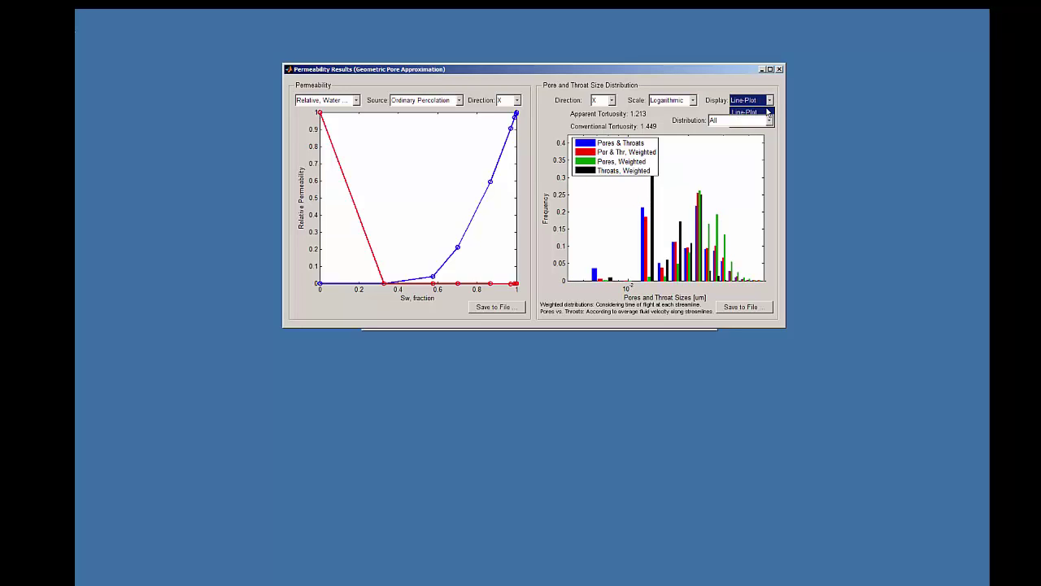
Step: Display only the weighted throats distribution in the pore and throat size plot, and close the permeability results and simulation
left_click(768, 120)
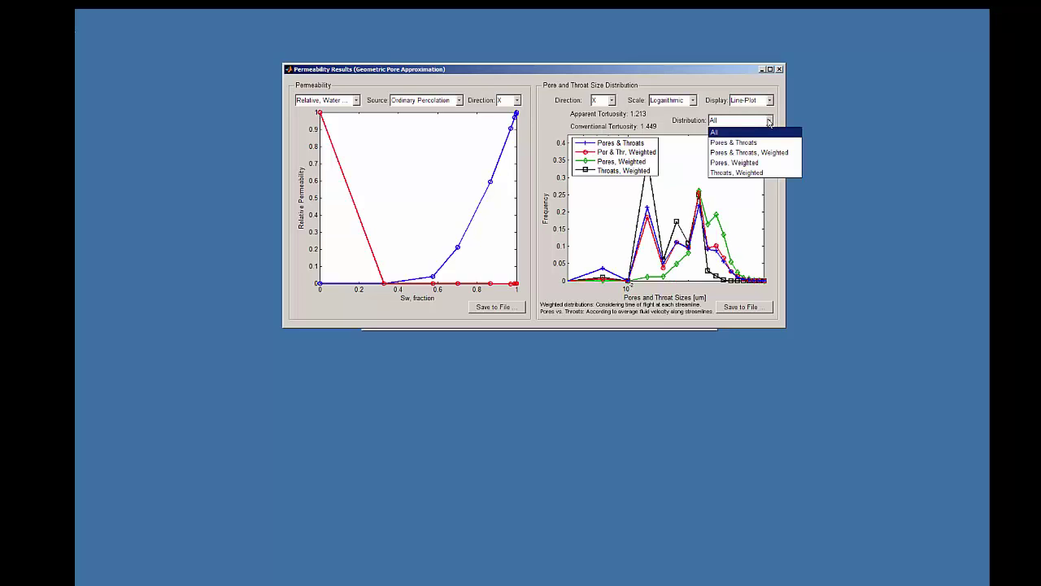
key("End")
key("Return")
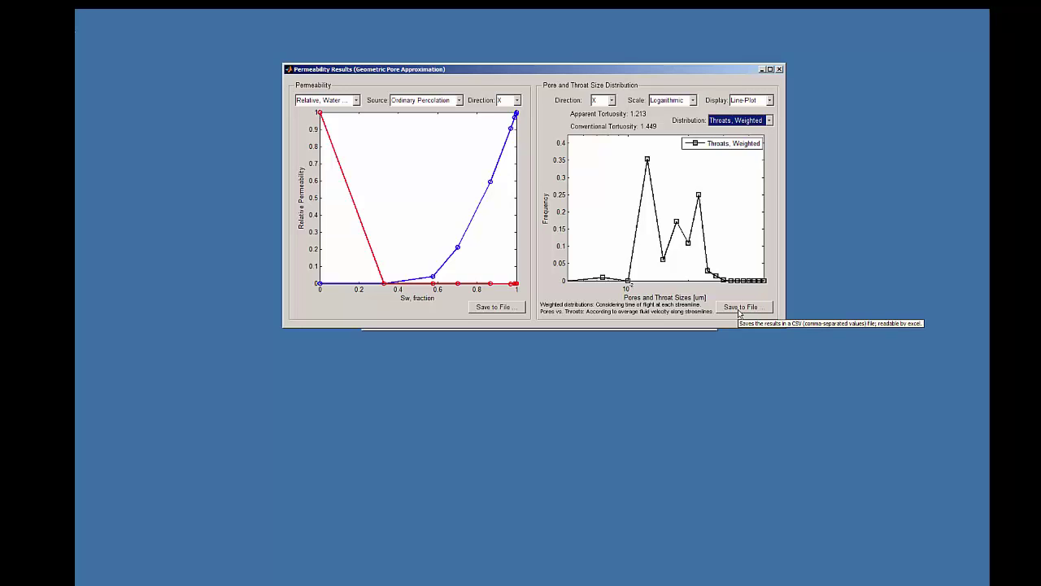
left_click(779, 70)
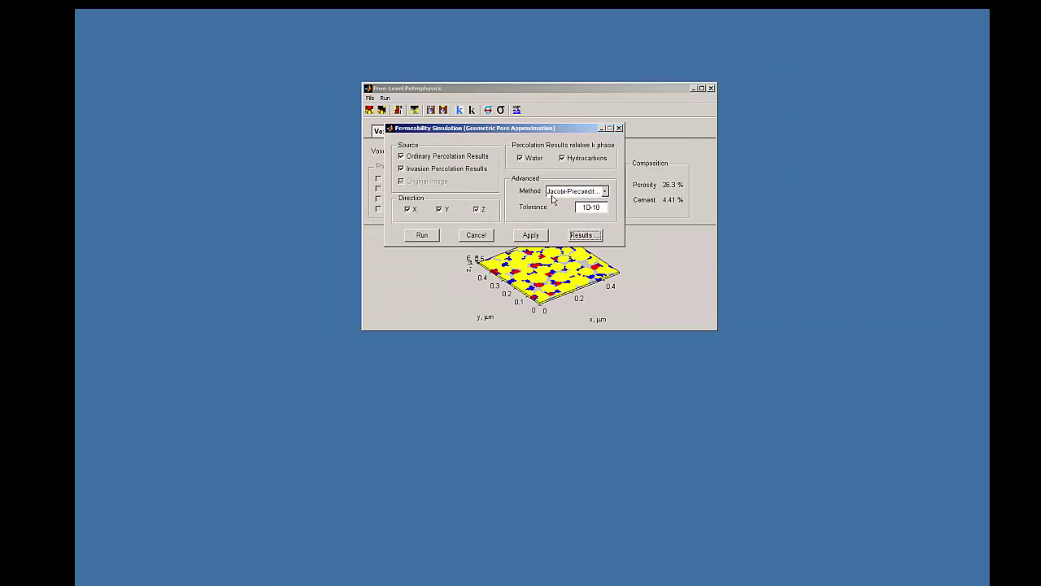
left_click(478, 237)
left_click(487, 196)
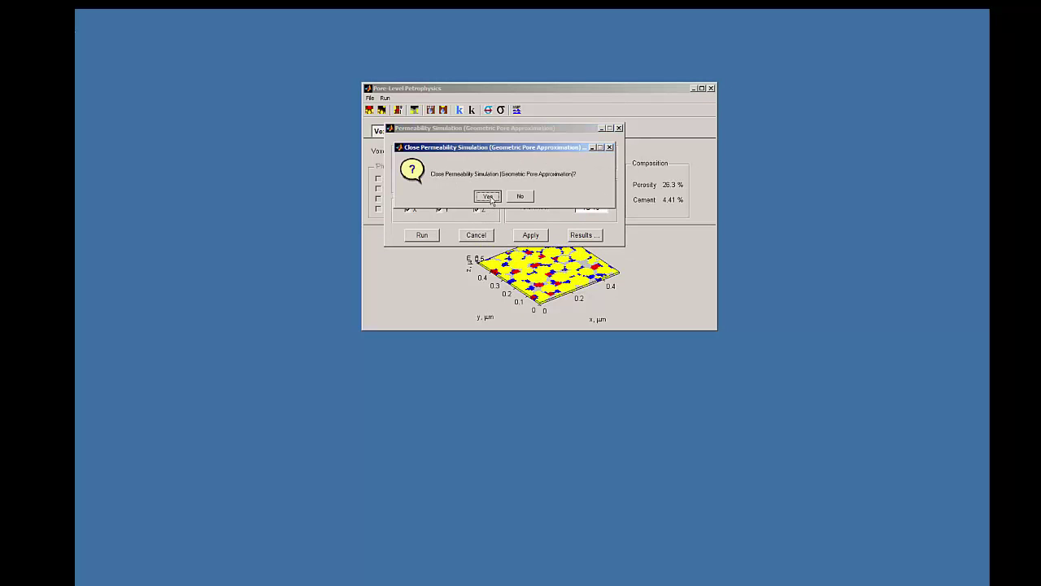
Step: Run the Kirchhoff's Voltage Law conductivity simulation on ordinary and invasion percolation results along X, Y and Z
left_click(490, 118)
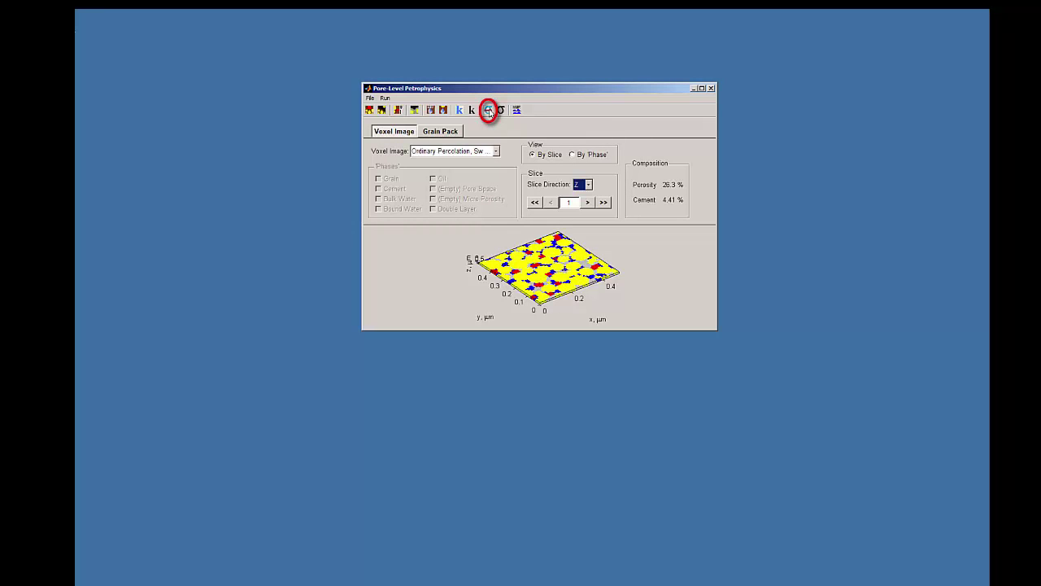
left_click(489, 111)
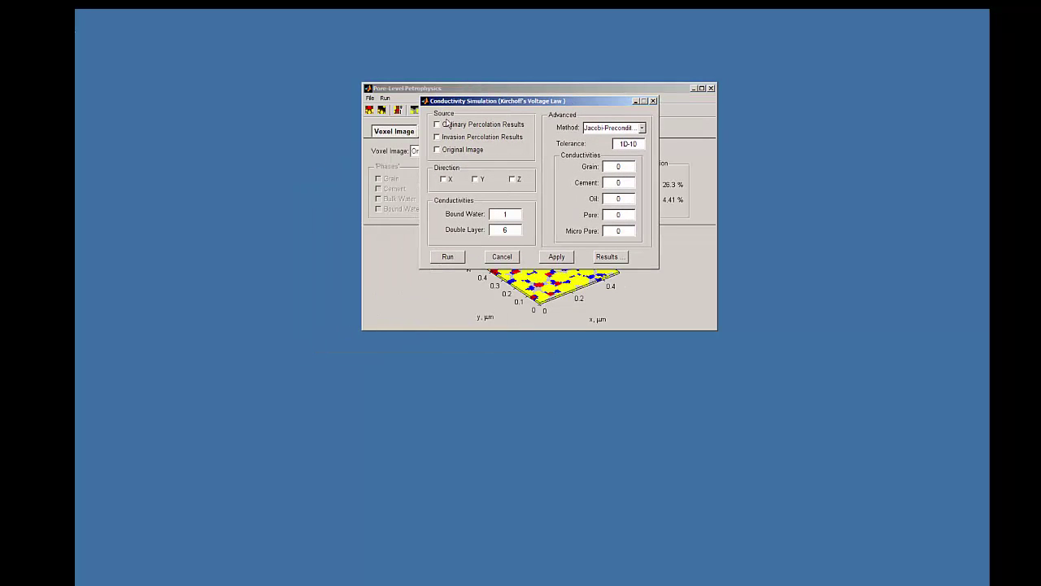
left_click(438, 124)
left_click(438, 137)
left_click(444, 180)
left_click(475, 180)
left_click(512, 179)
left_click(453, 257)
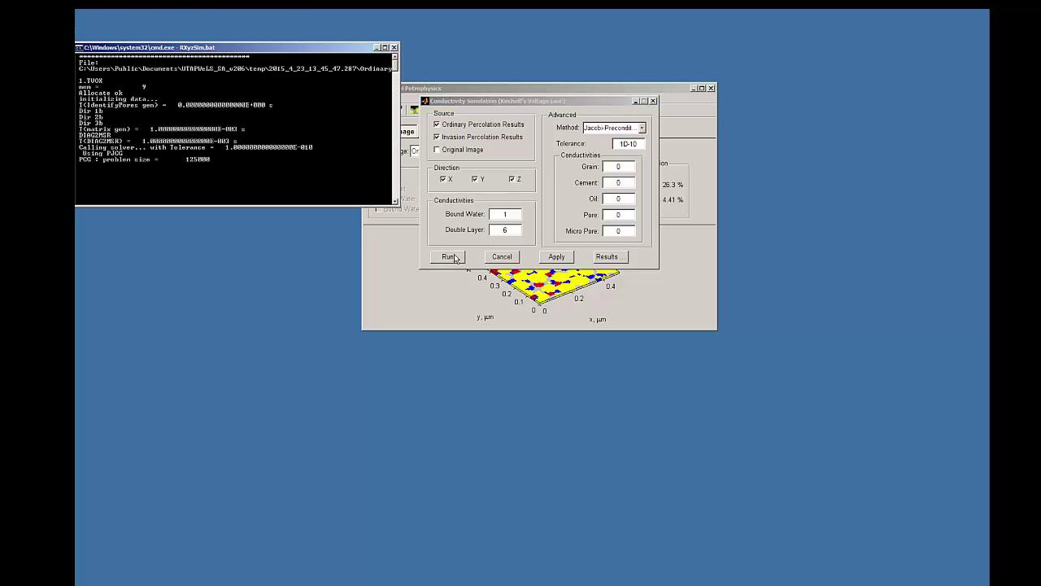
left_click_drag(334, 54, 370, 56)
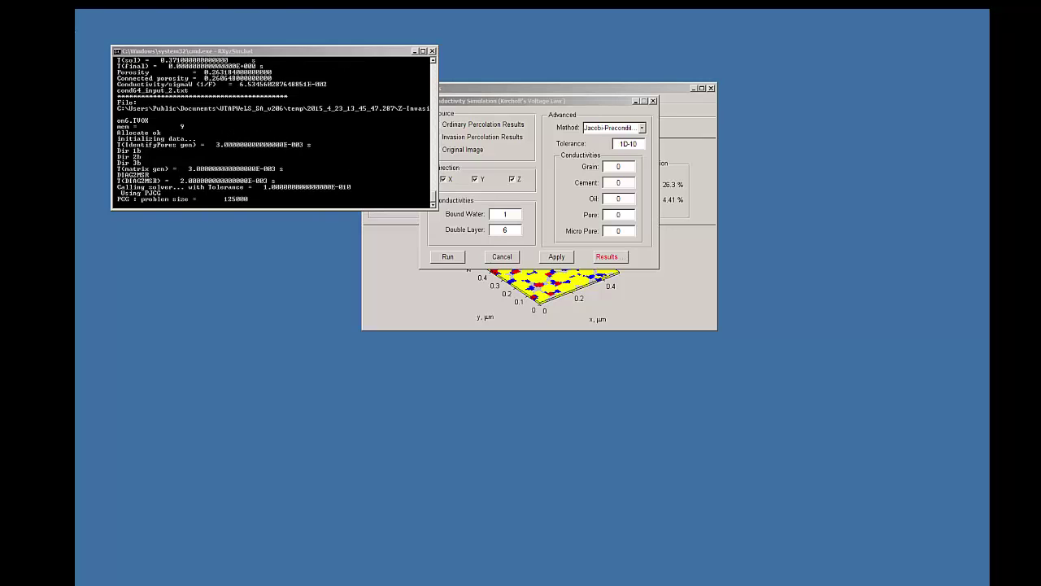
Step: View the conductivity results' resistivity index plot for ordinary percolation and the original image, and close the conductivity simulation
left_click(609, 257)
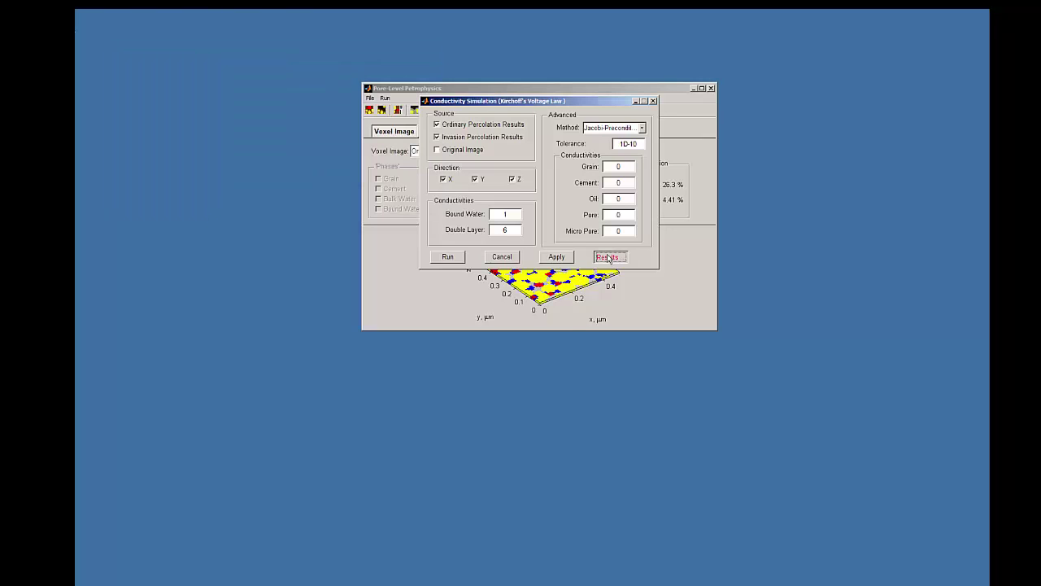
left_click_drag(488, 193, 560, 64)
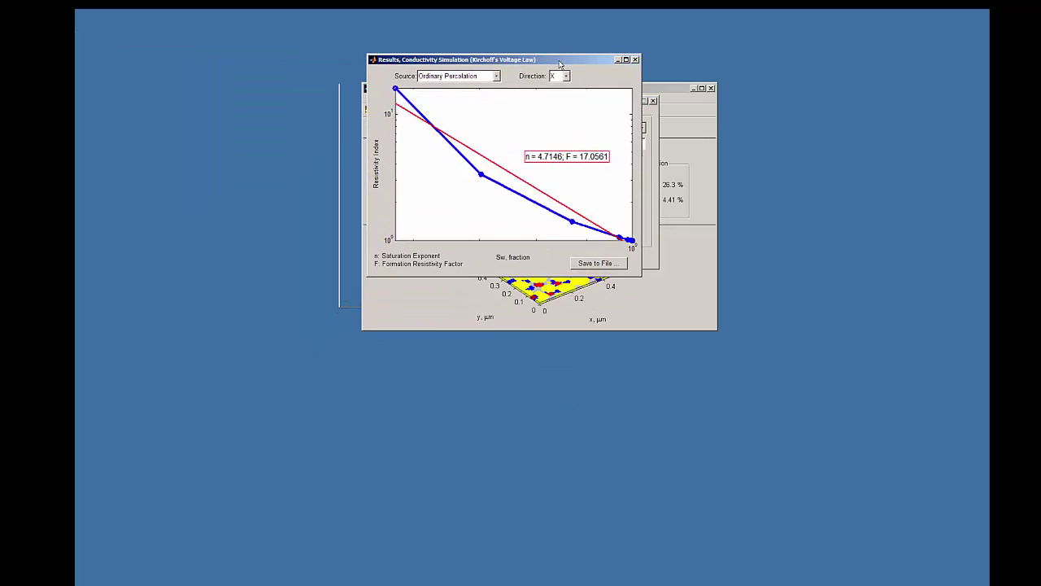
left_click(496, 76)
left_click(444, 129)
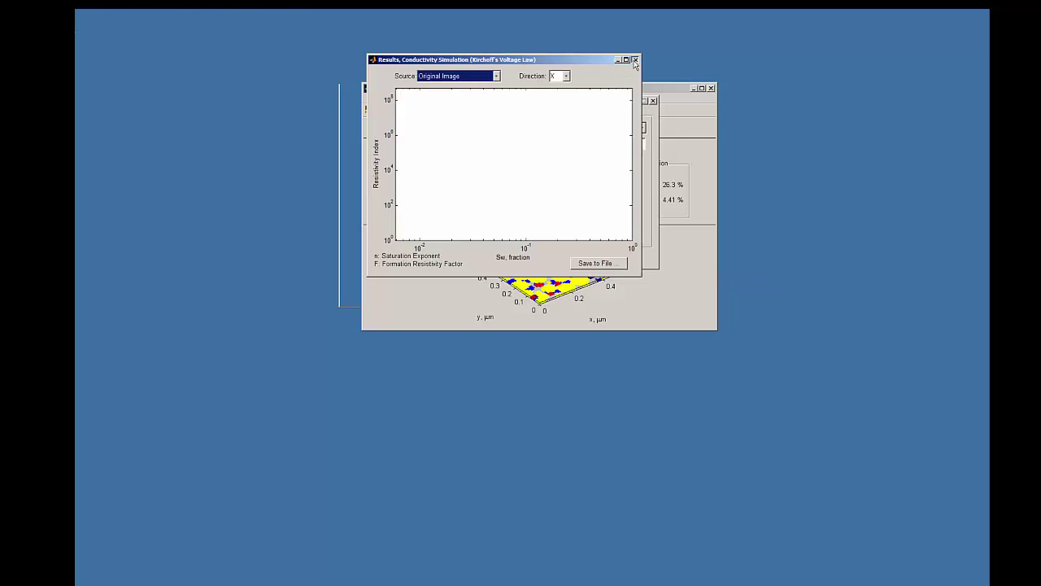
left_click(635, 61)
left_click(510, 258)
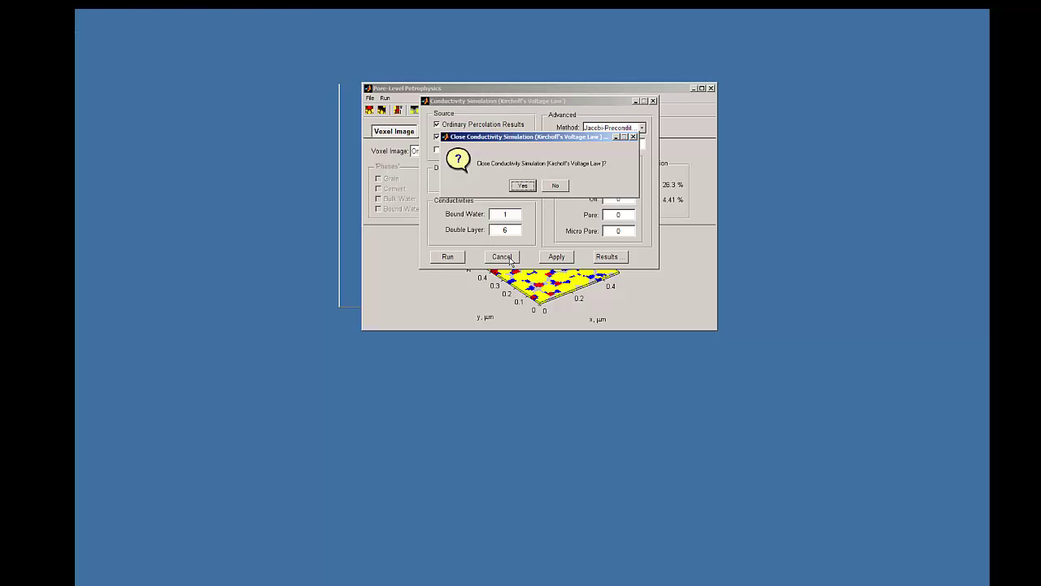
left_click(531, 188)
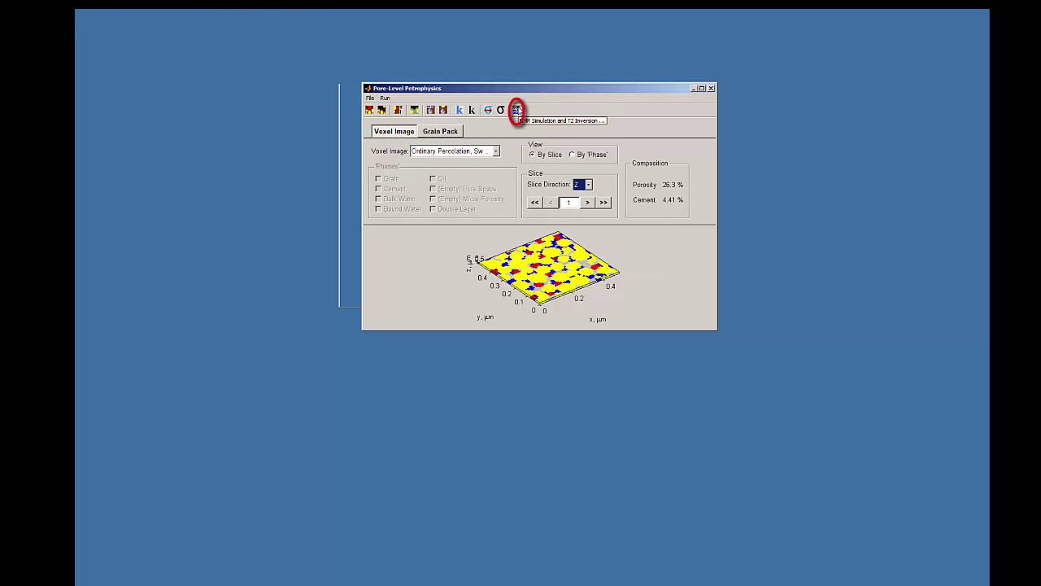
Step: Run the NMR simulation for a single-phase isolated spherical pore and view its T2 distribution
left_click(517, 111)
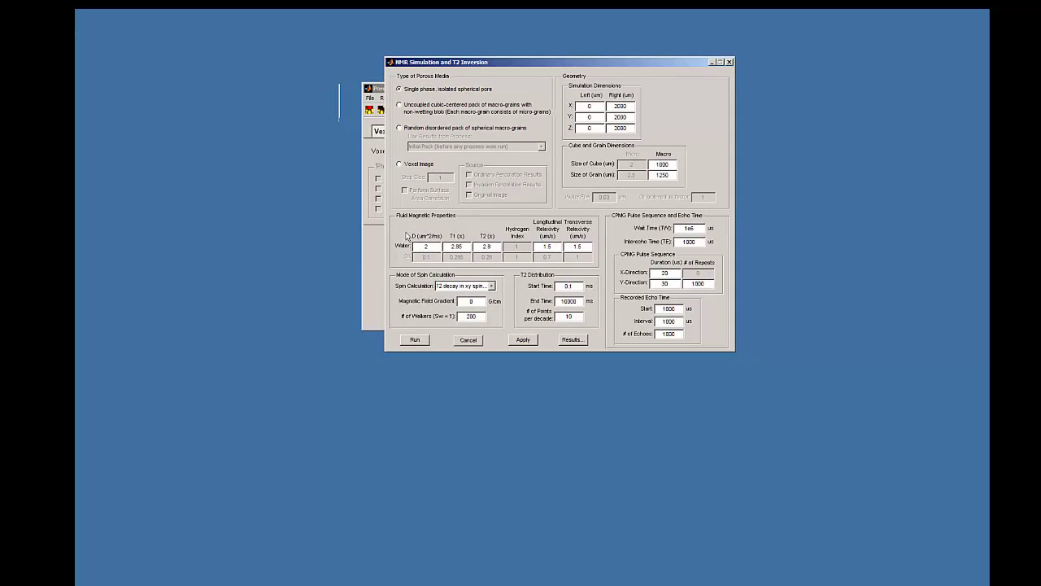
left_click(415, 341)
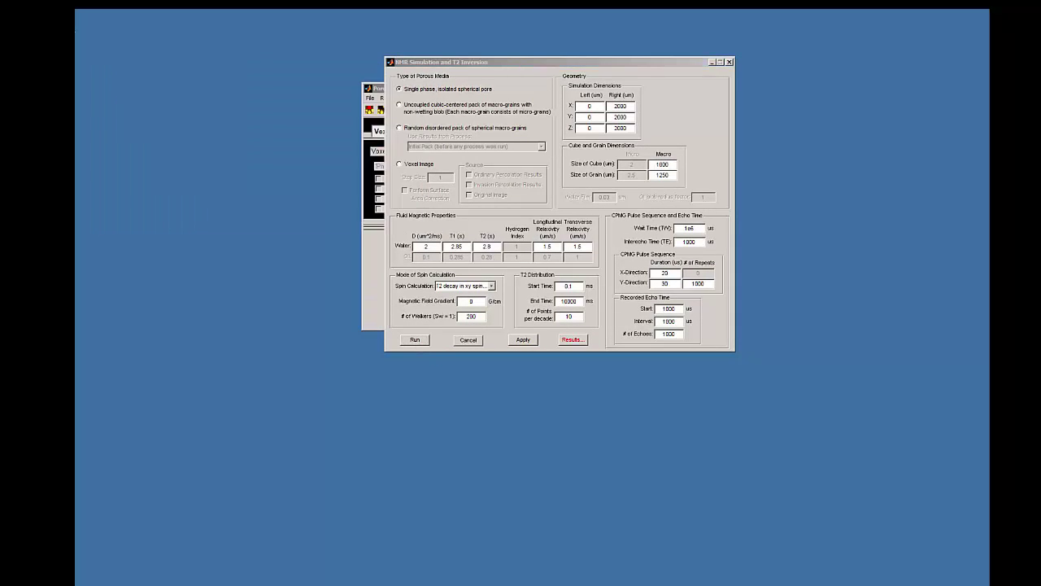
left_click(573, 340)
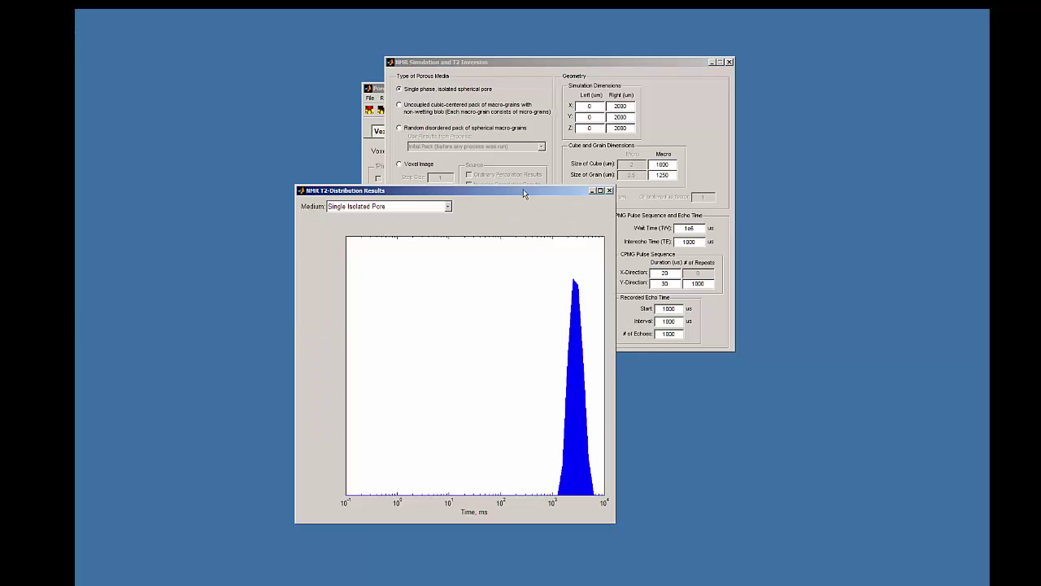
left_click_drag(523, 188, 559, 51)
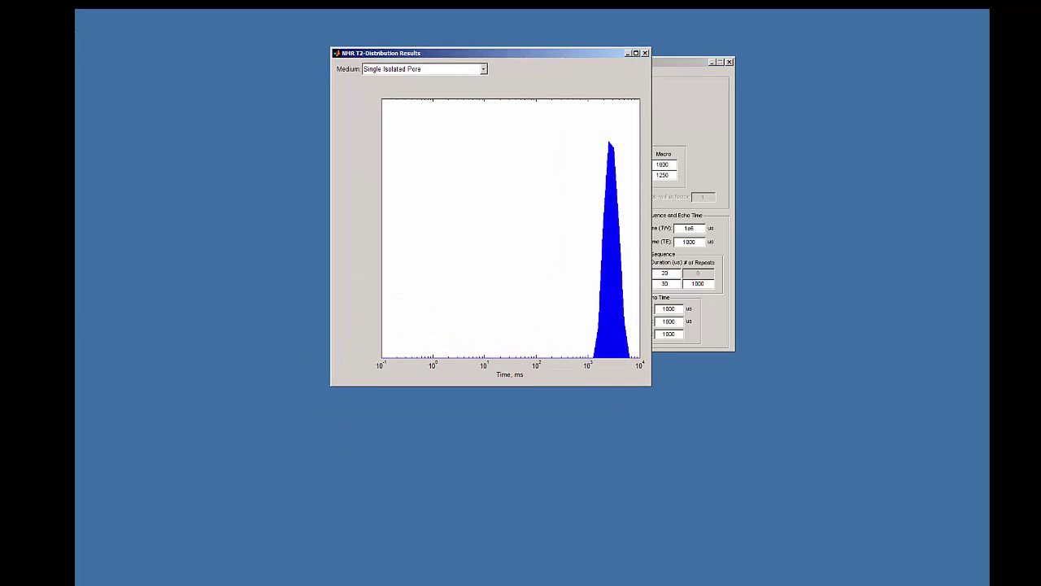
left_click(645, 52)
Step: Configure the NMR simulation for the voxel image with ordinary and invasion percolation results, 20 walkers and a T2 end time of 1000 ms
left_click(399, 165)
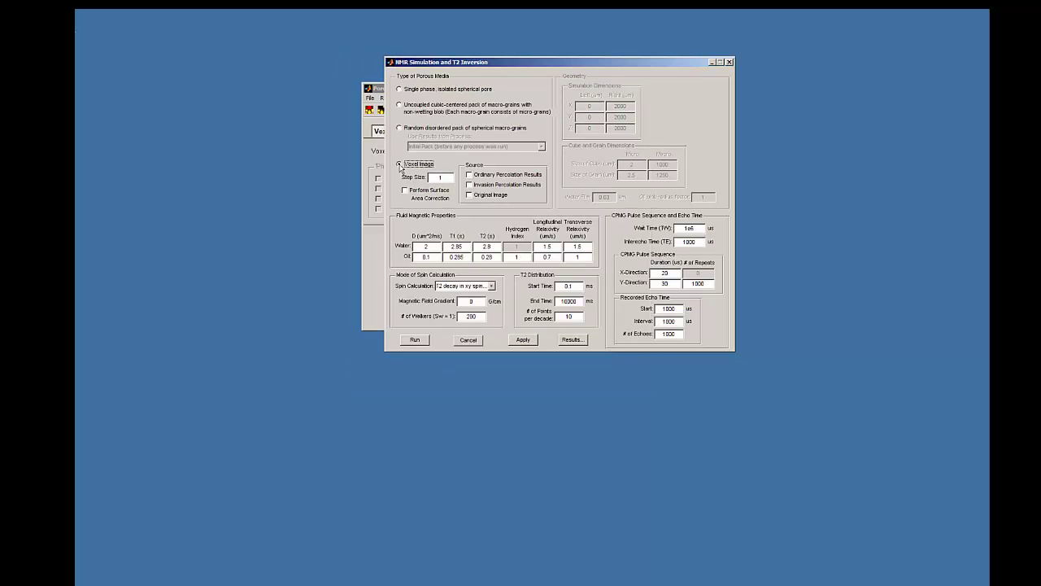
left_click(469, 175)
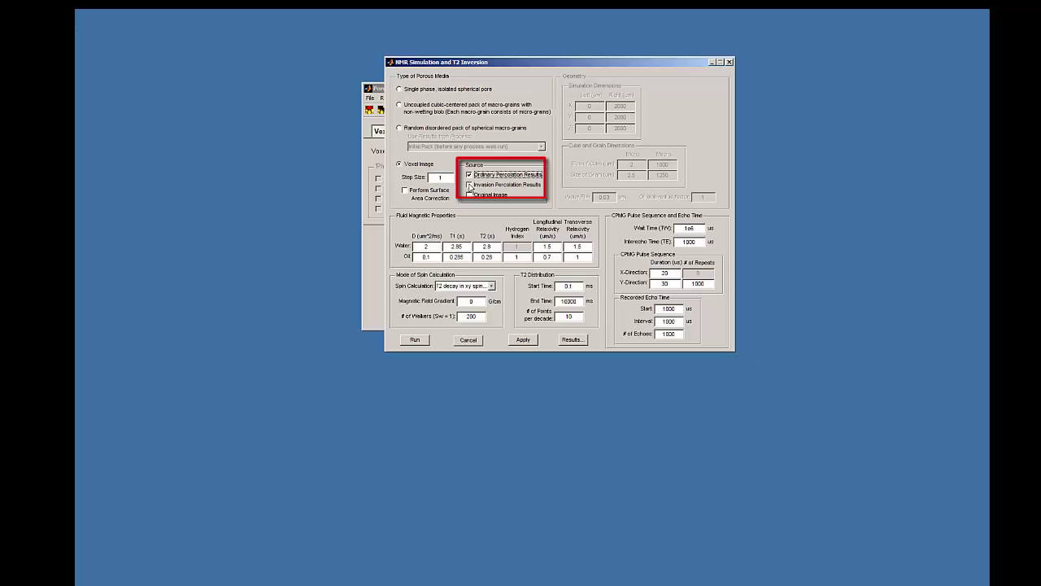
left_click(469, 186)
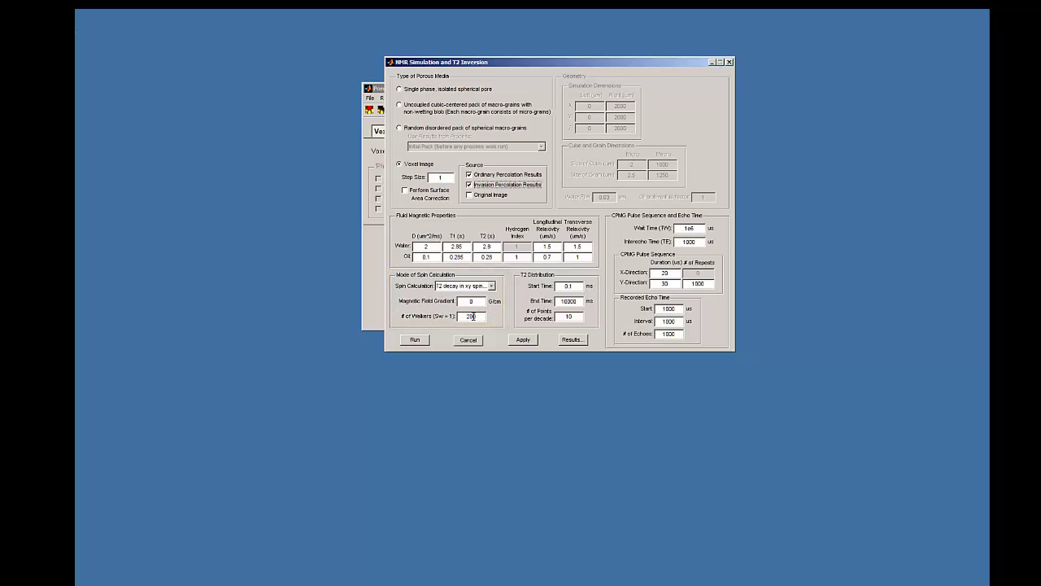
key("BackSpace")
left_click(571, 301)
key("BackSpace")
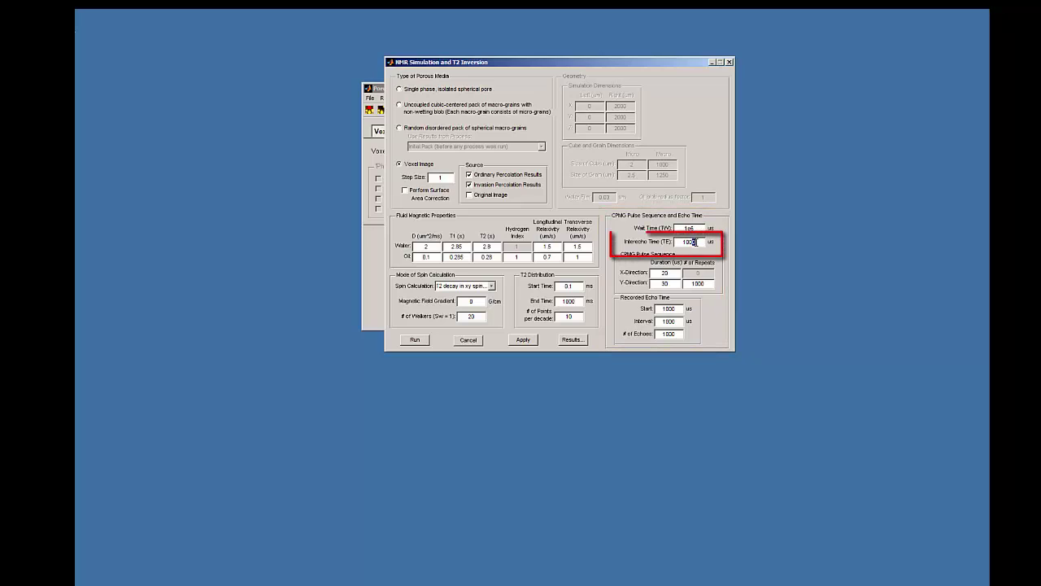
Step: Set the interecho time to 50 us, recorded echo start and interval to 100 us and 50 echoes, and run the NMR simulation
key("BackSpace")
left_click_drag(686, 241, 704, 241)
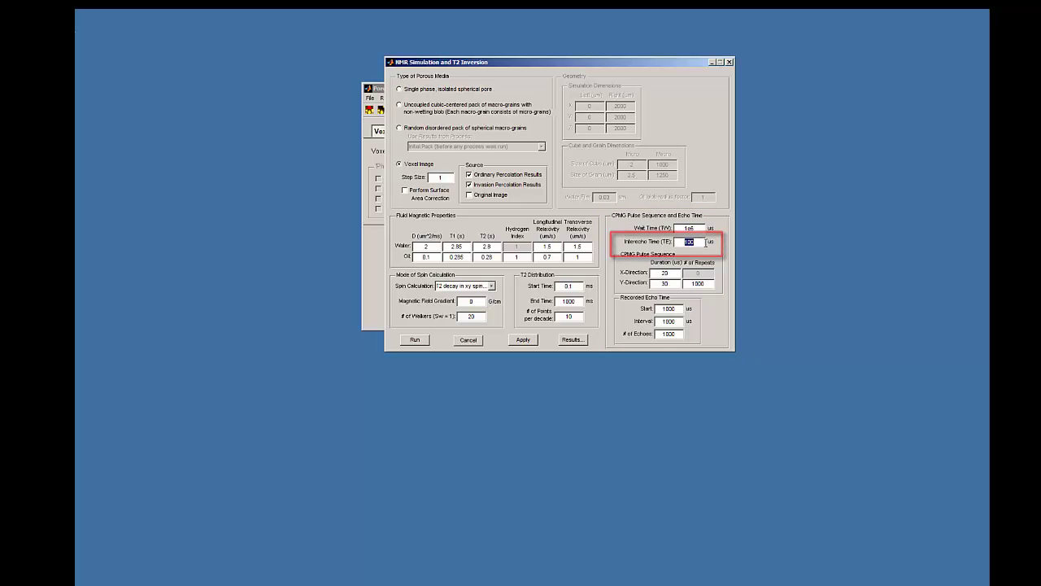
type("50")
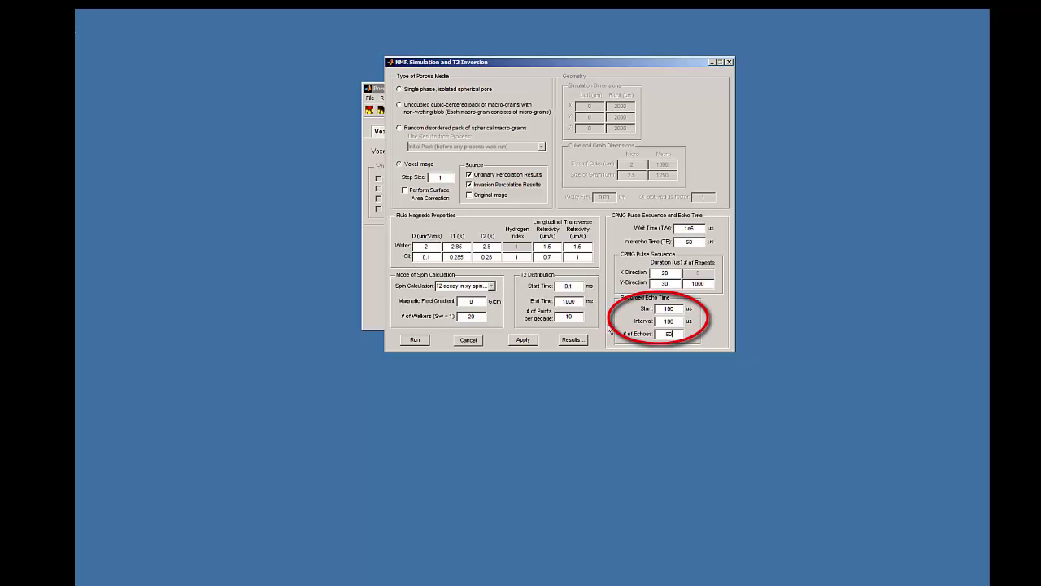
left_click(423, 341)
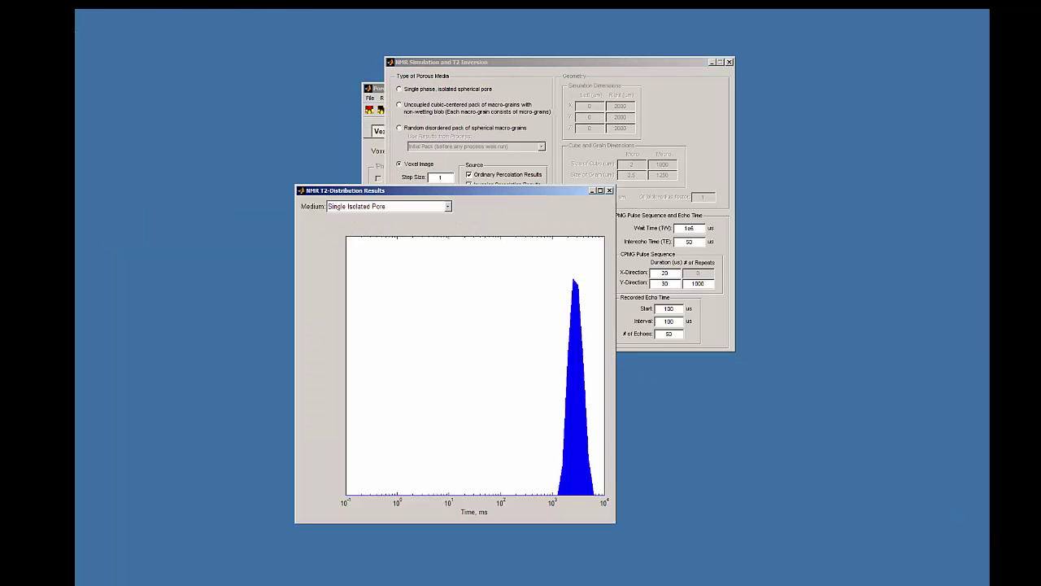
Step: View the voxel image's NMR T2 distributions for ordinary percolation and for X-, Y- and Z-invasion percolation results
left_click(895, 421)
left_click_drag(549, 191, 586, 47)
left_click(487, 65)
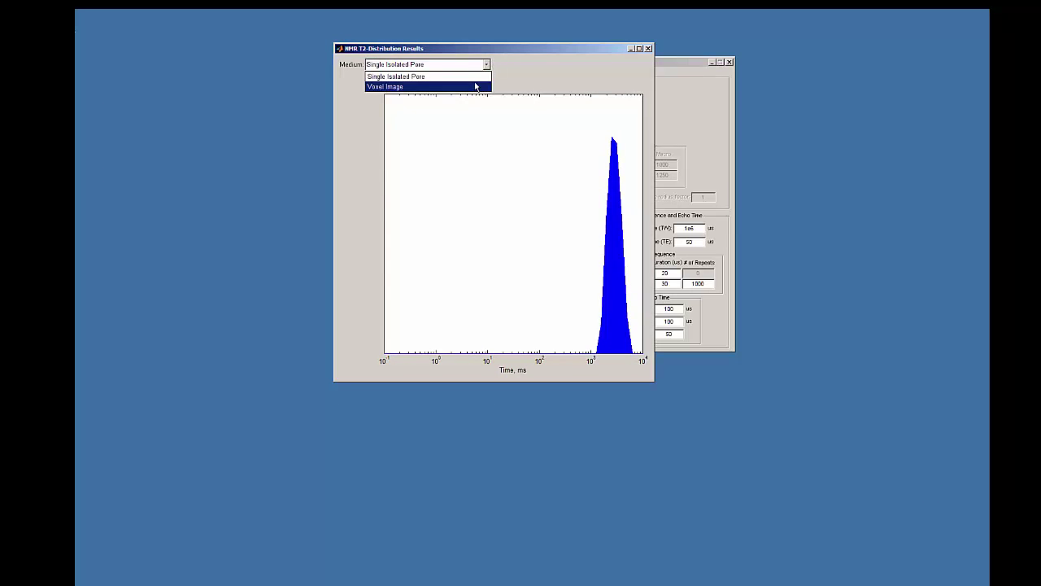
left_click(476, 86)
left_click(487, 80)
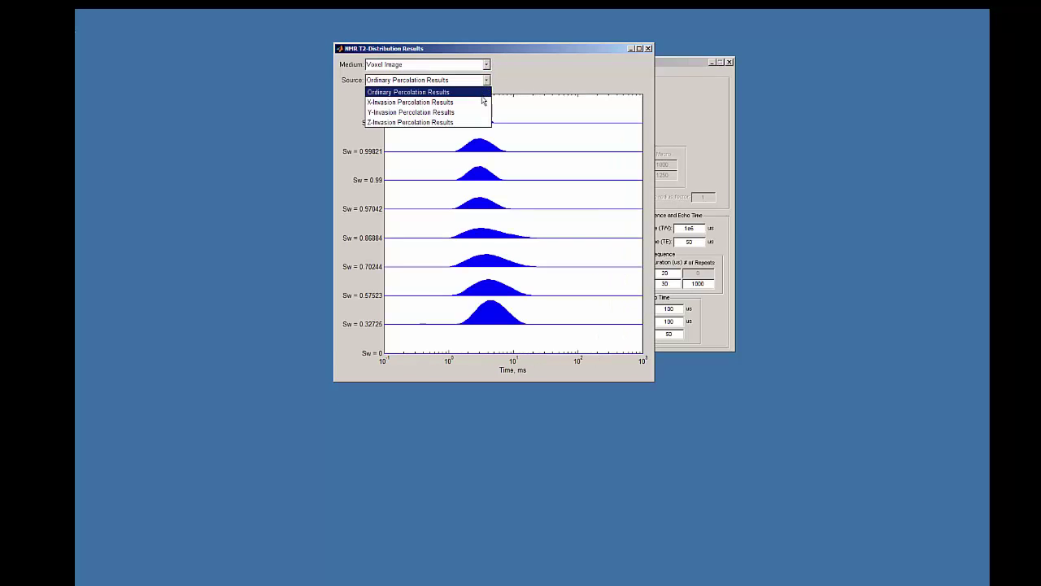
left_click(482, 99)
left_click(486, 81)
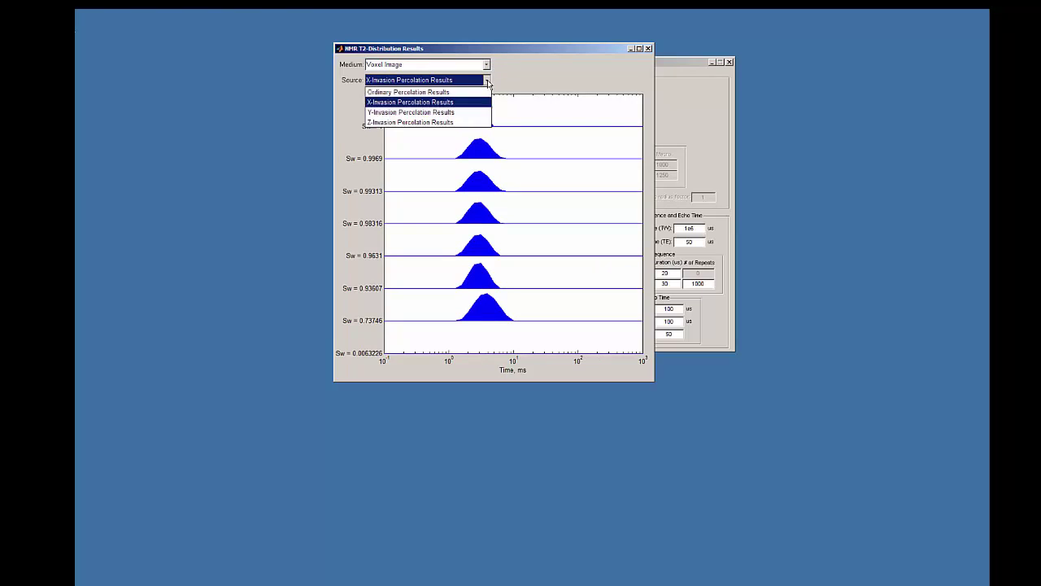
left_click(477, 114)
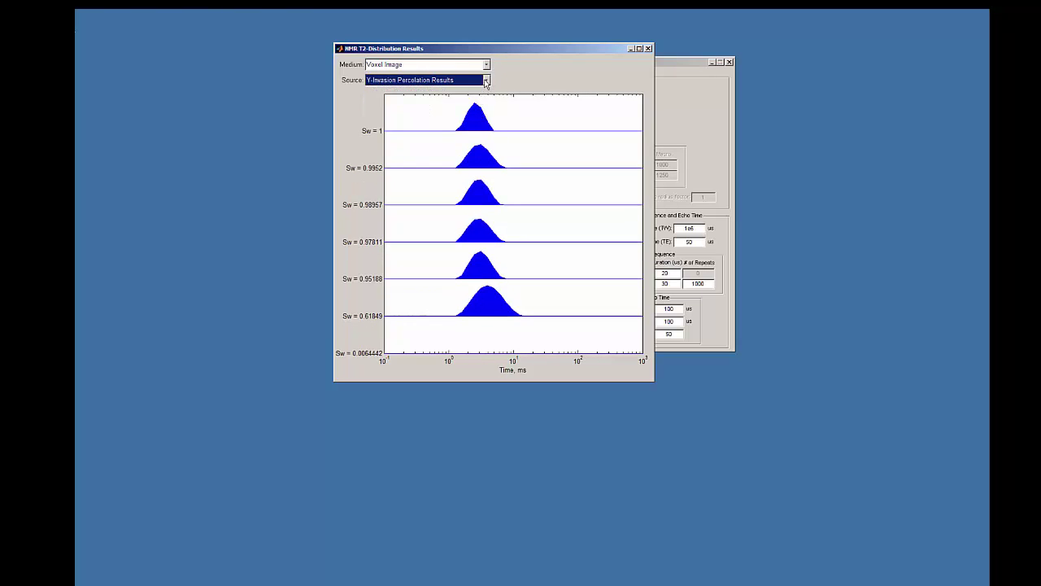
left_click(486, 80)
left_click(477, 122)
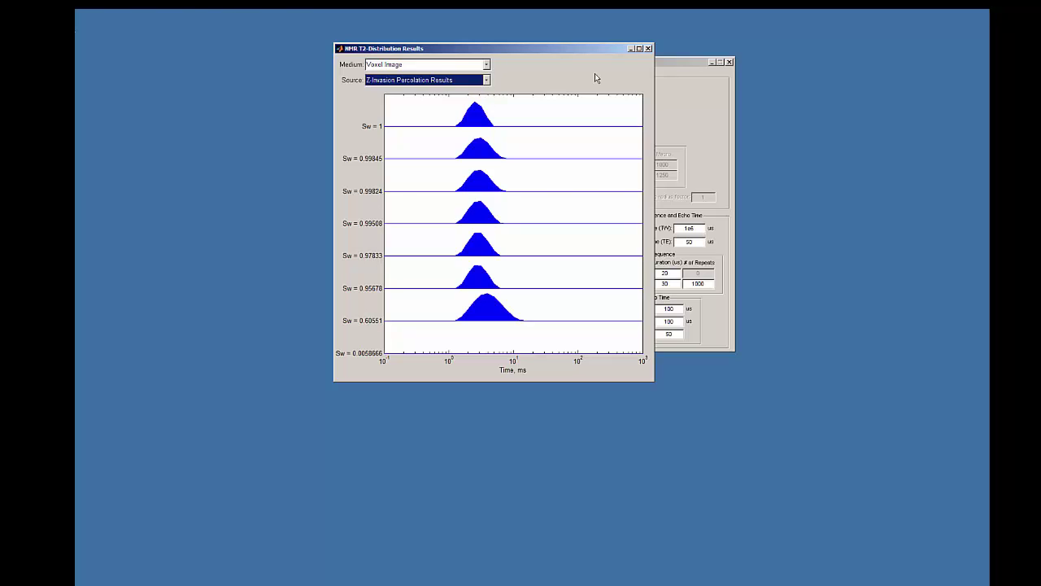
Step: Close the T2 distribution results and the NMR simulation
left_click(649, 48)
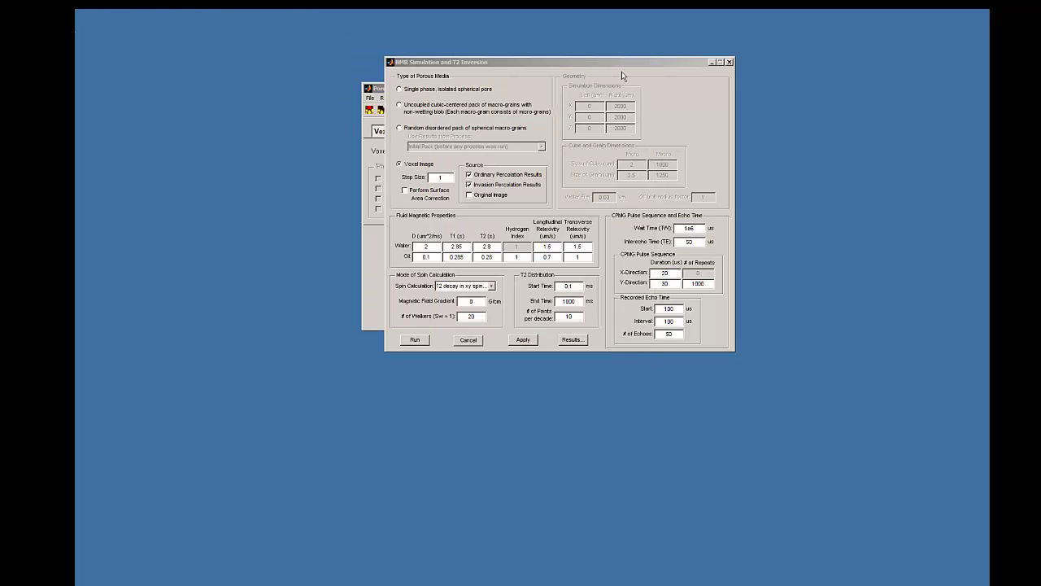
left_click(729, 62)
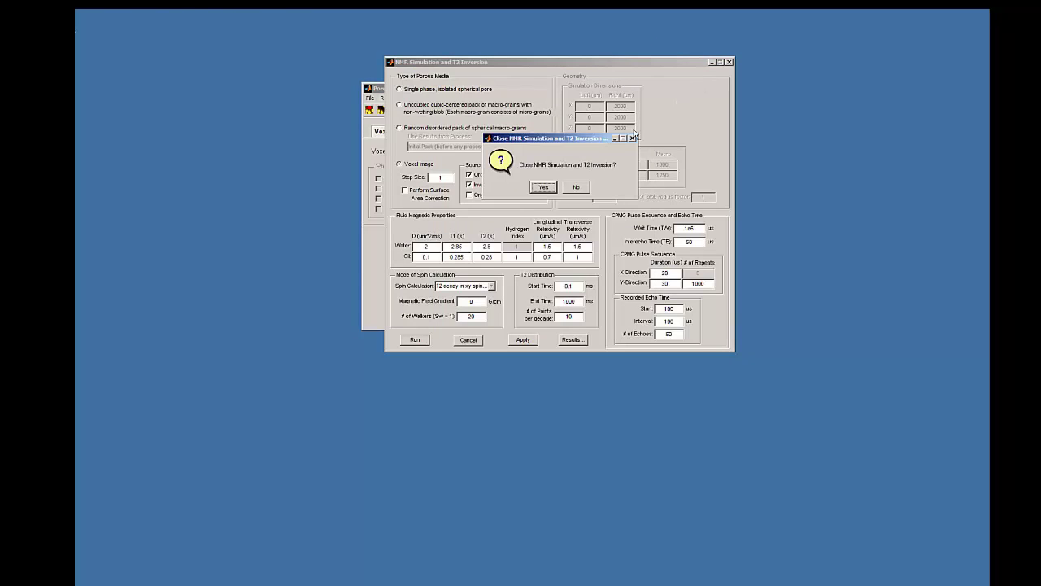
left_click(550, 186)
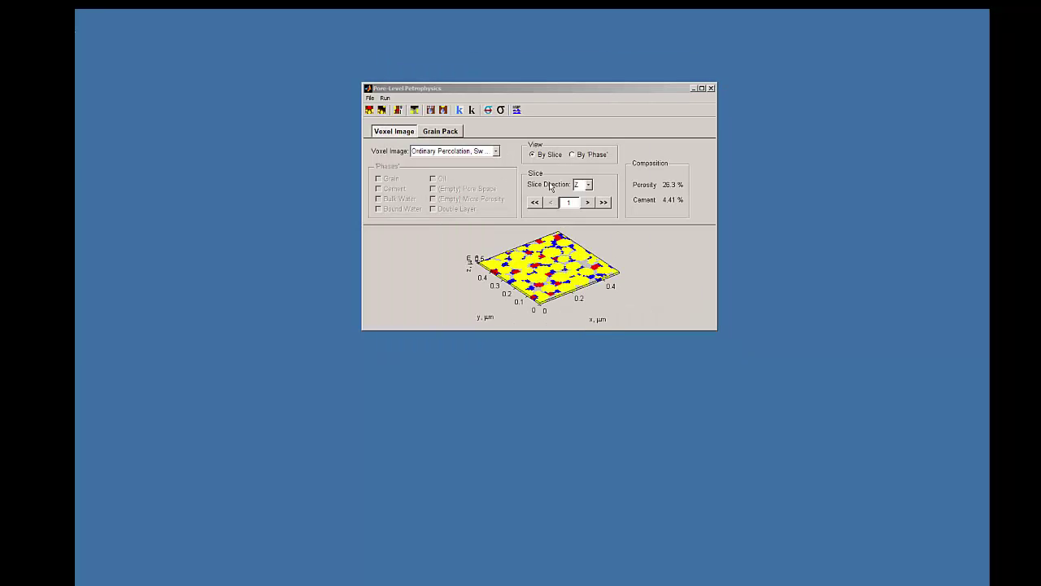